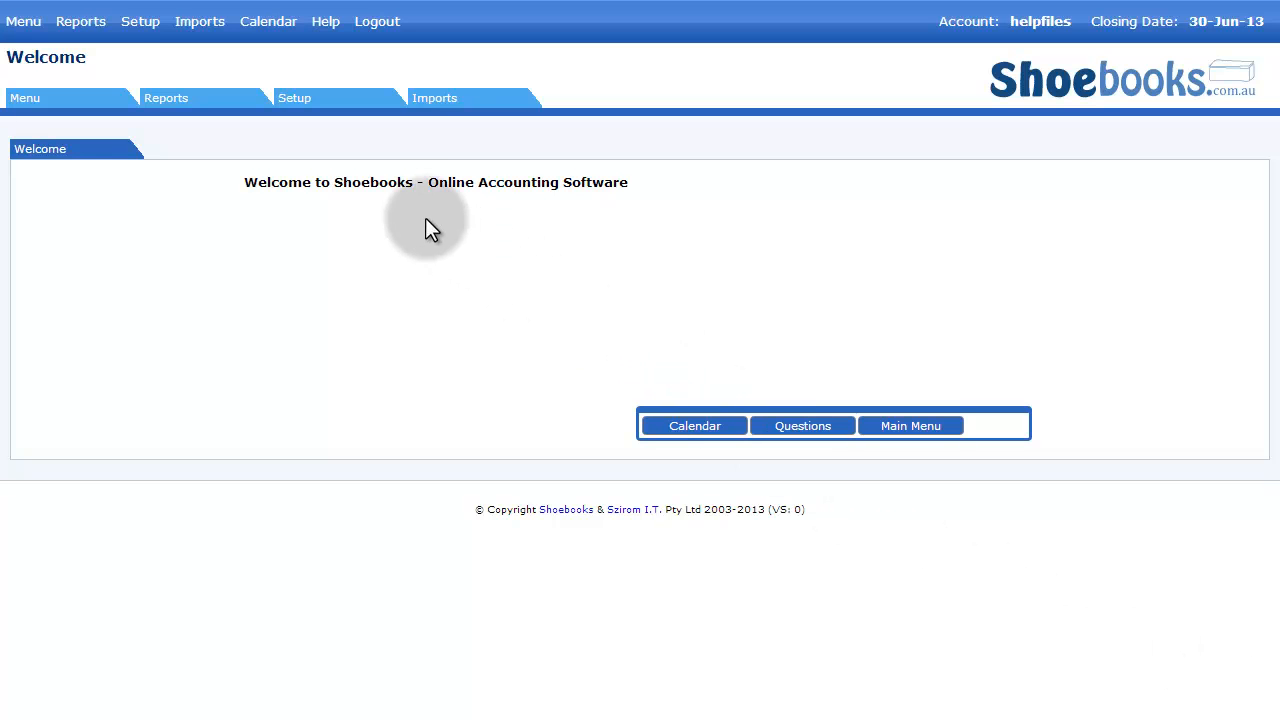
# Open the system Scheduler from the setup area and review the choices offered by the Action and Enabled filters.
pyautogui.click(296, 100)
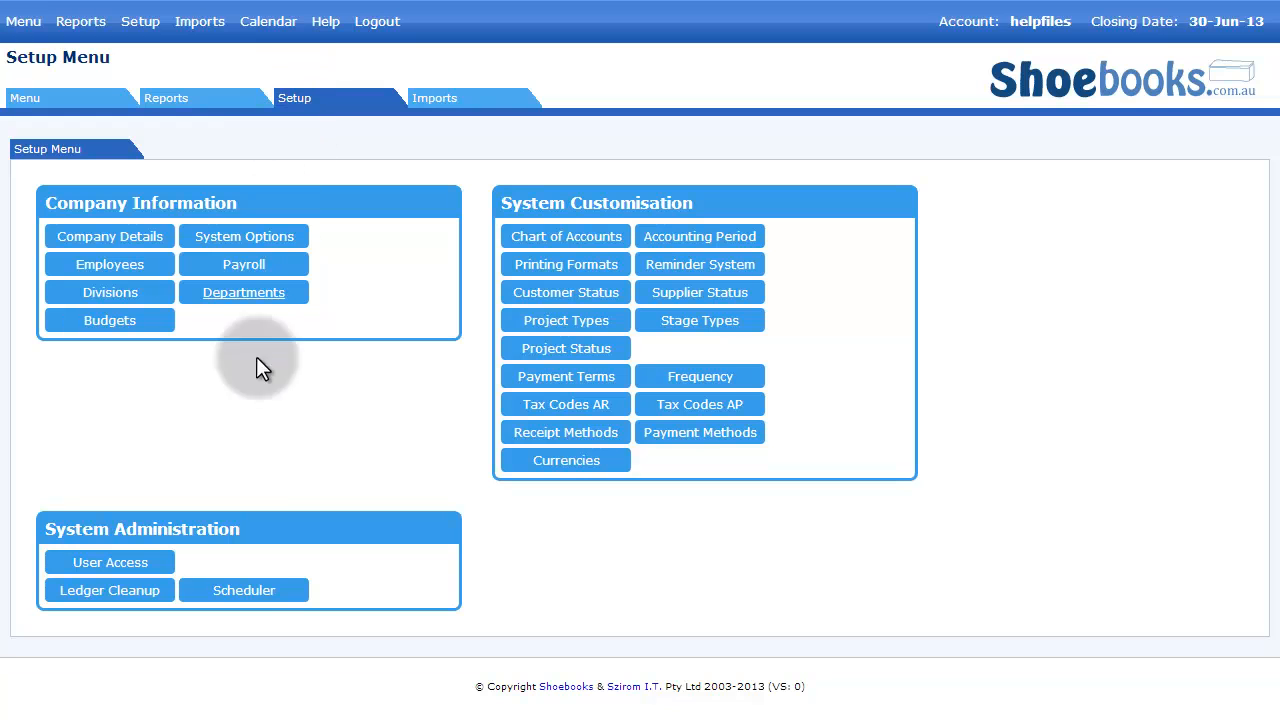
pyautogui.click(246, 594)
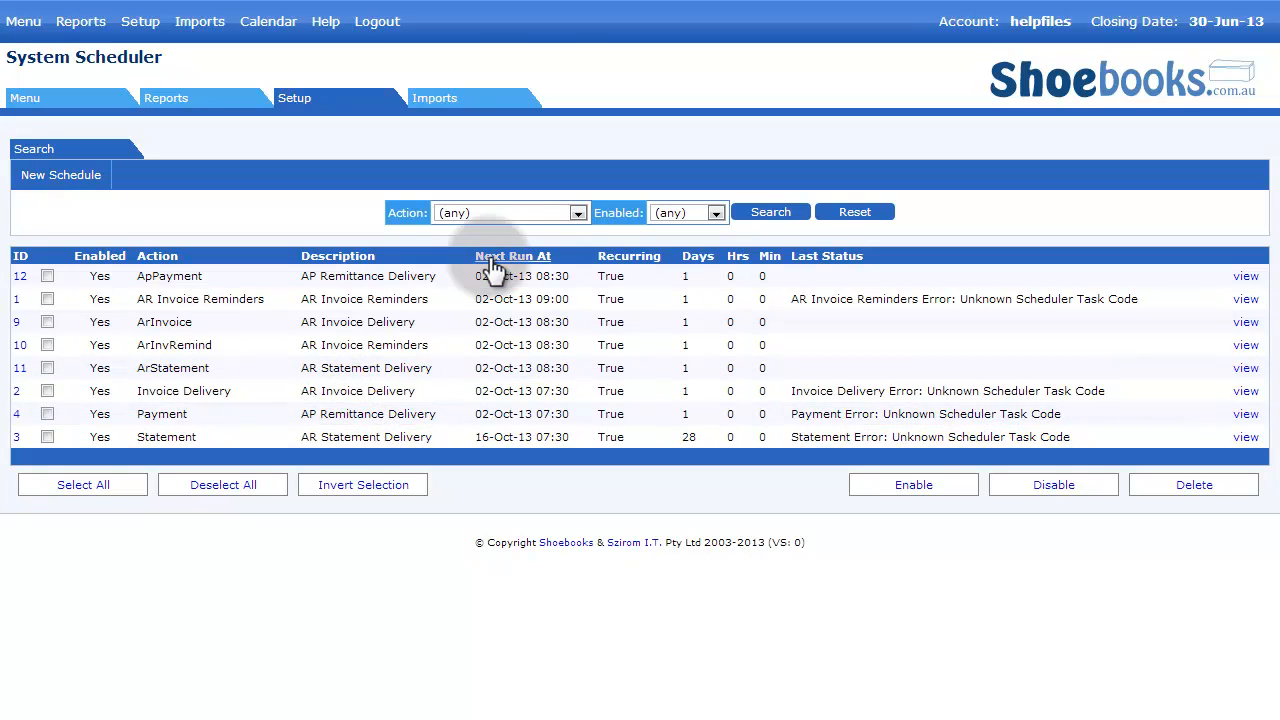
pyautogui.click(577, 216)
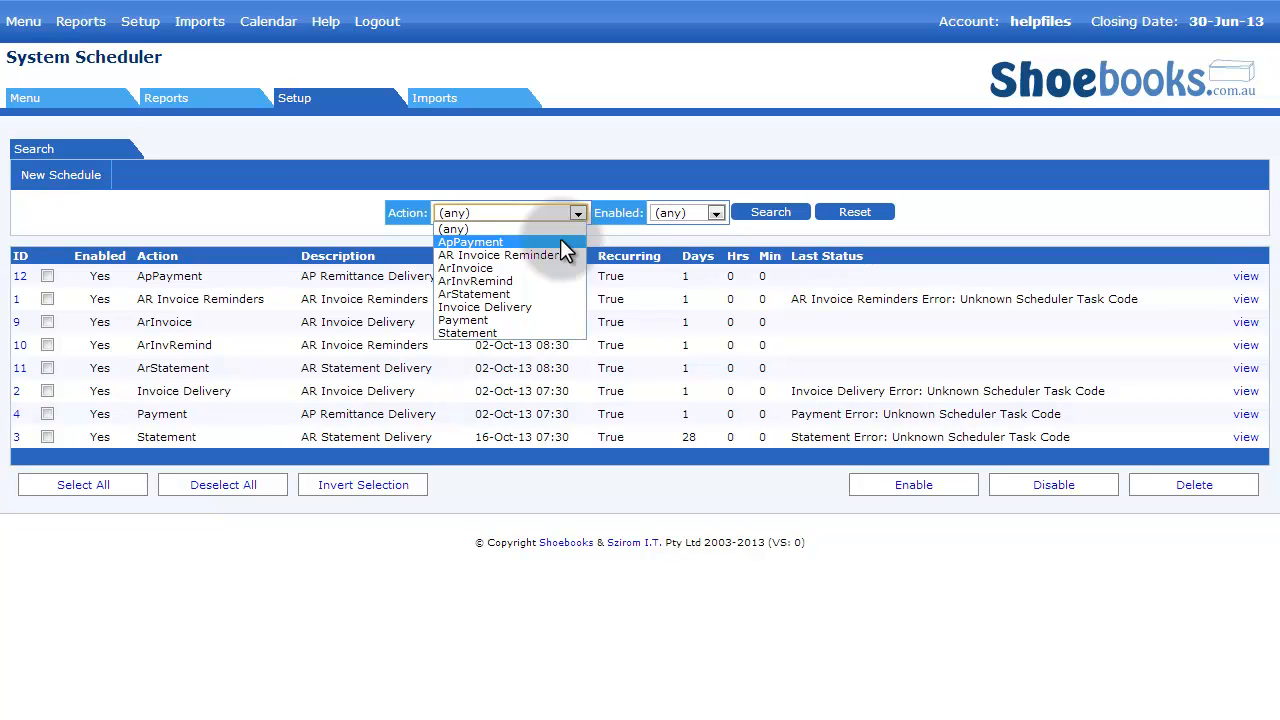
pyautogui.click(674, 190)
pyautogui.click(715, 214)
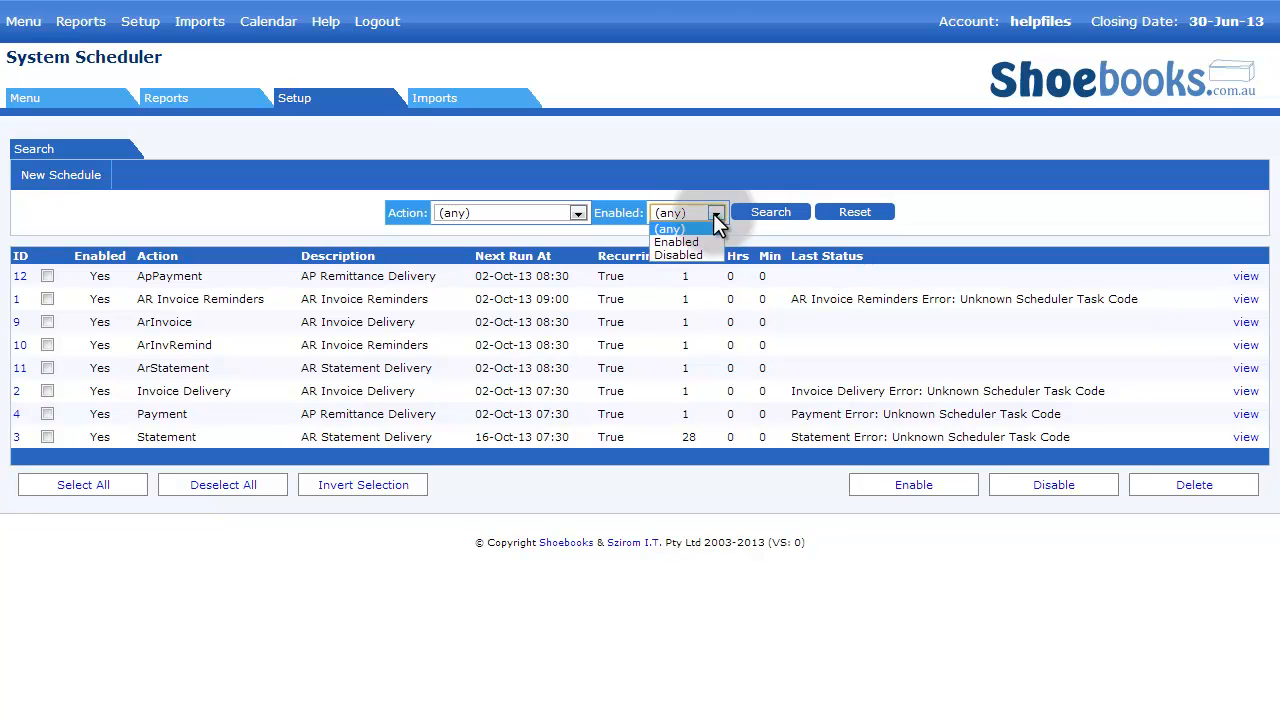
pyautogui.click(962, 214)
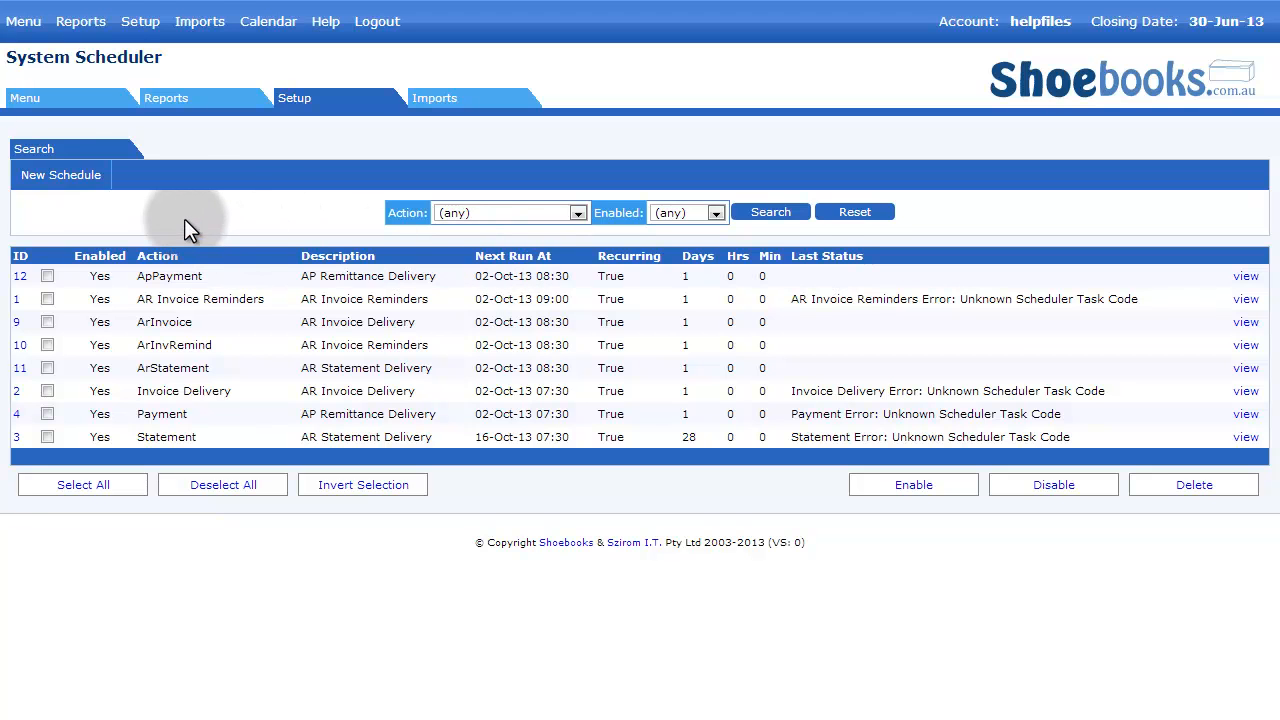
pyautogui.click(55, 178)
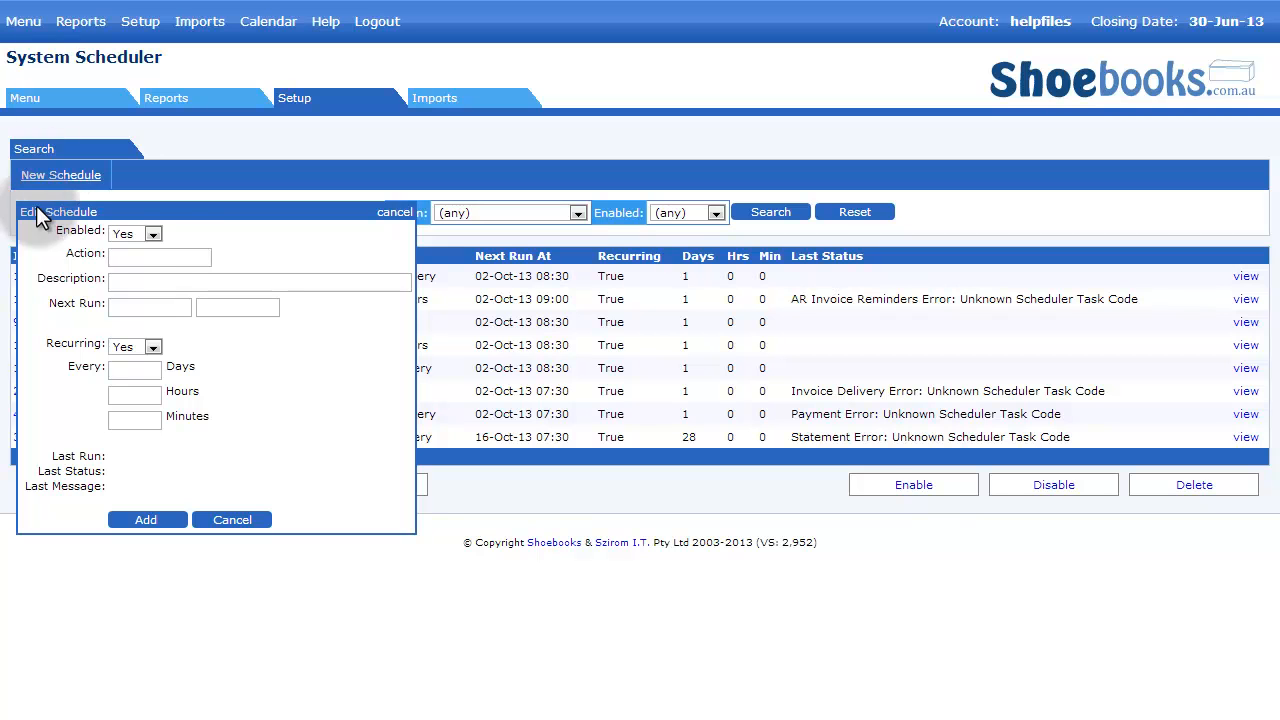
pyautogui.click(153, 234)
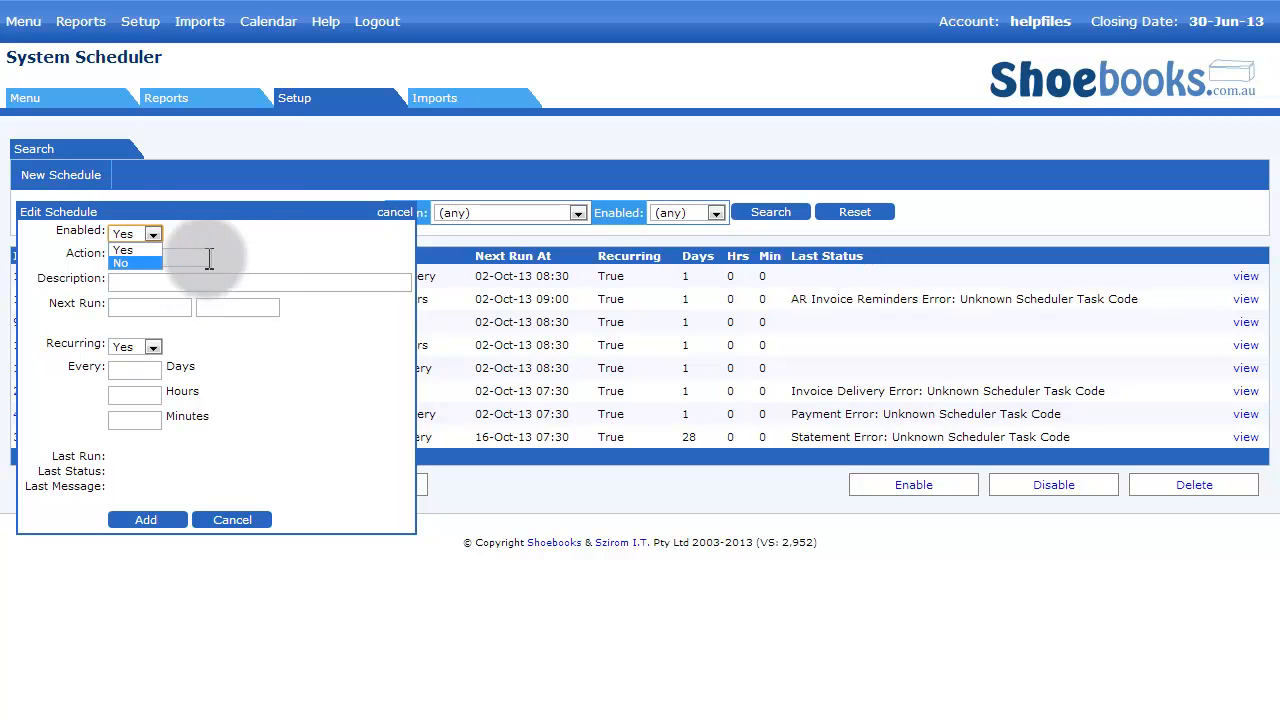
pyautogui.click(252, 242)
pyautogui.click(168, 256)
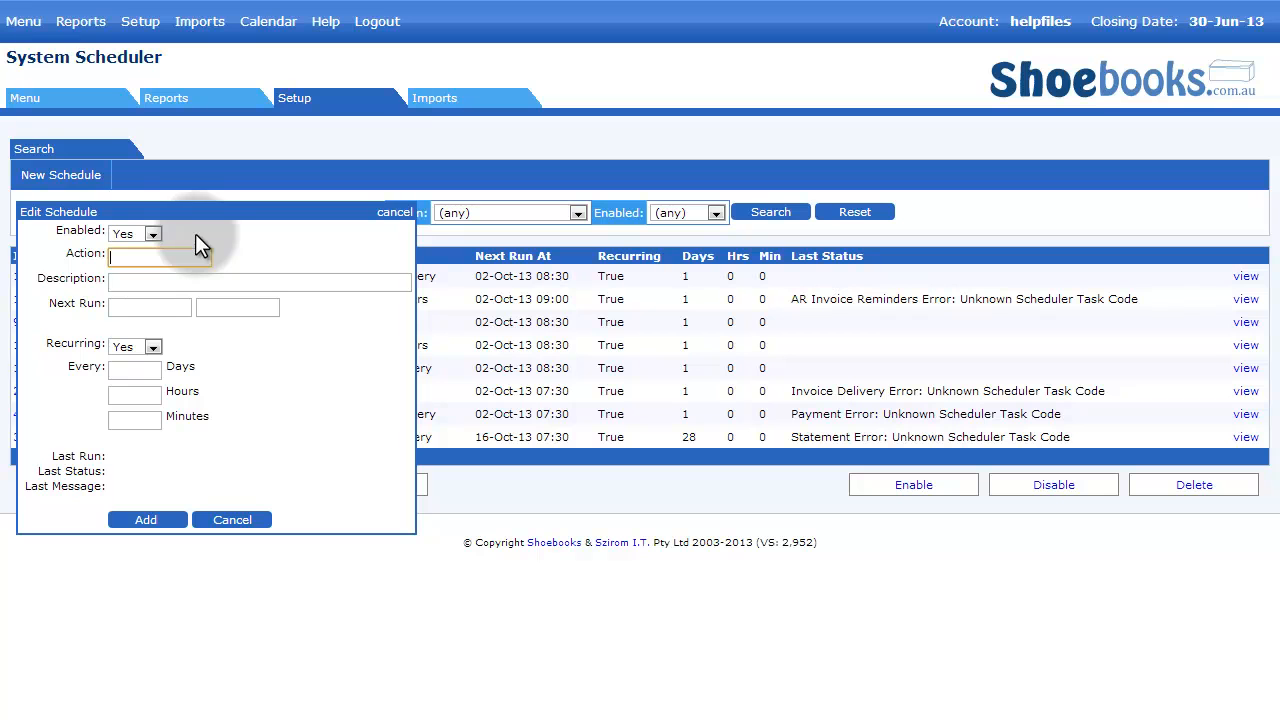
pyautogui.click(145, 281)
pyautogui.click(152, 301)
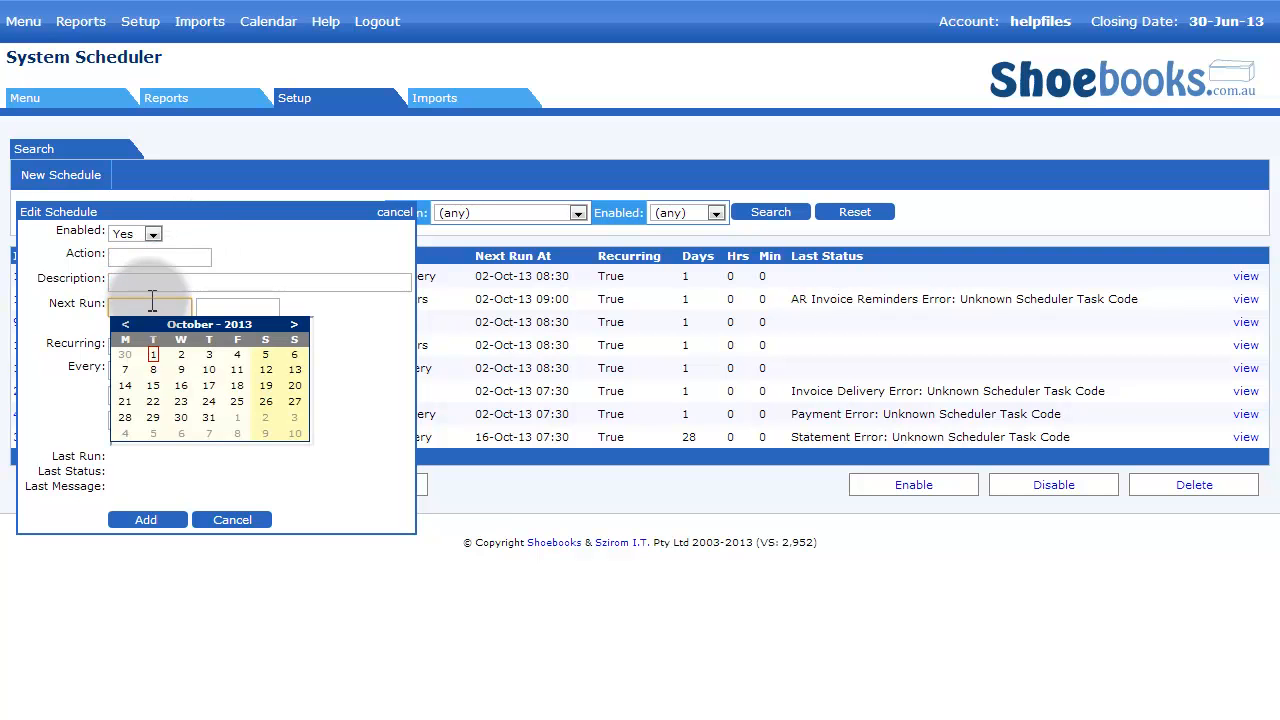
pyautogui.click(345, 362)
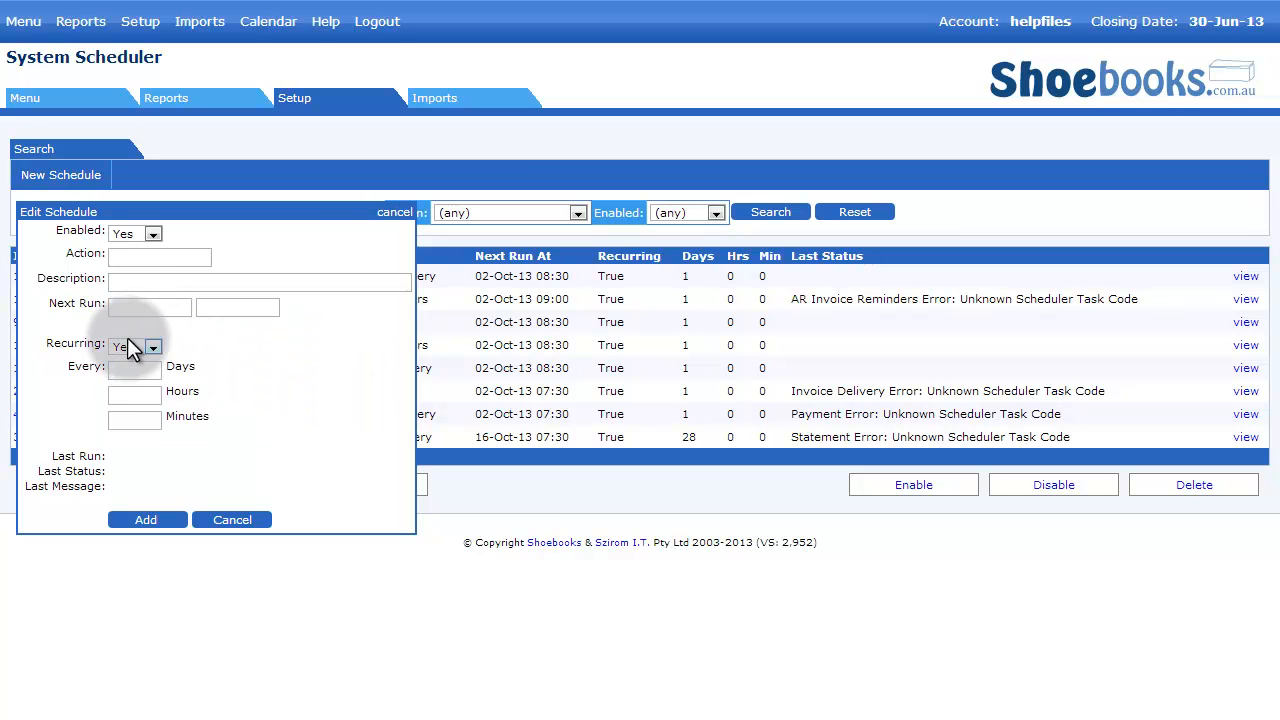
pyautogui.click(139, 370)
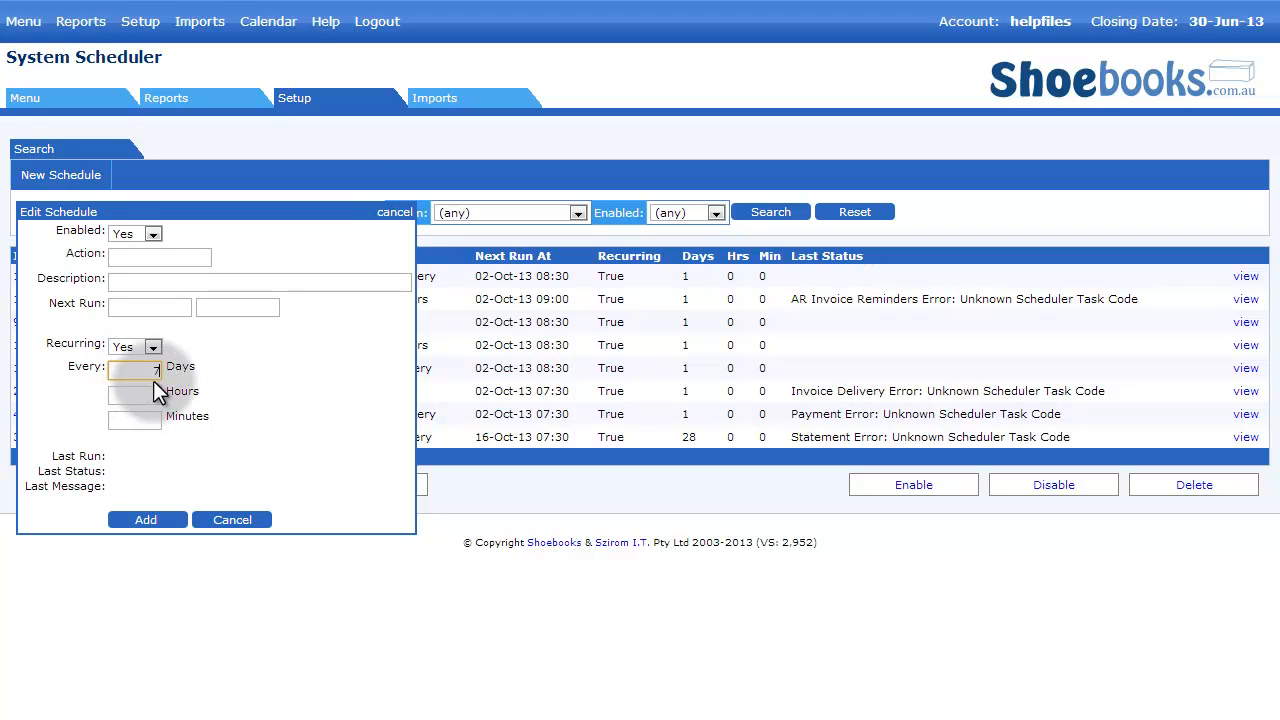
pyautogui.click(155, 420)
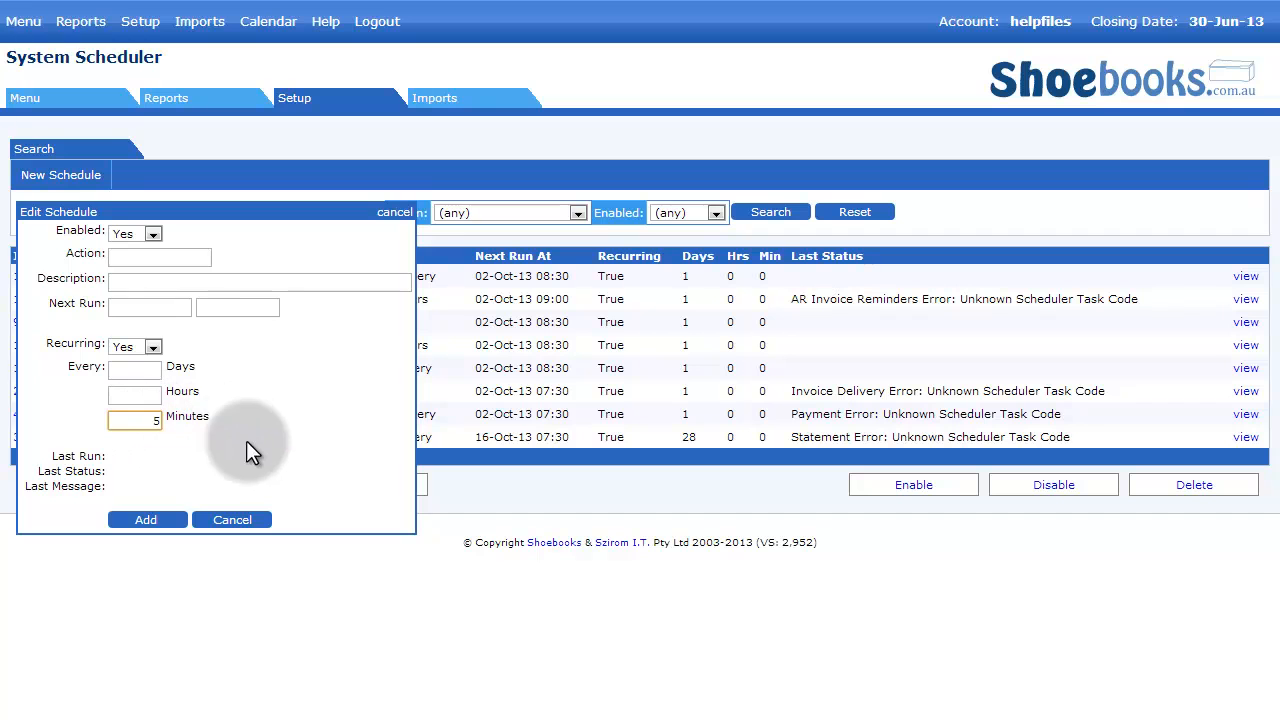
pyautogui.click(145, 522)
pyautogui.click(232, 521)
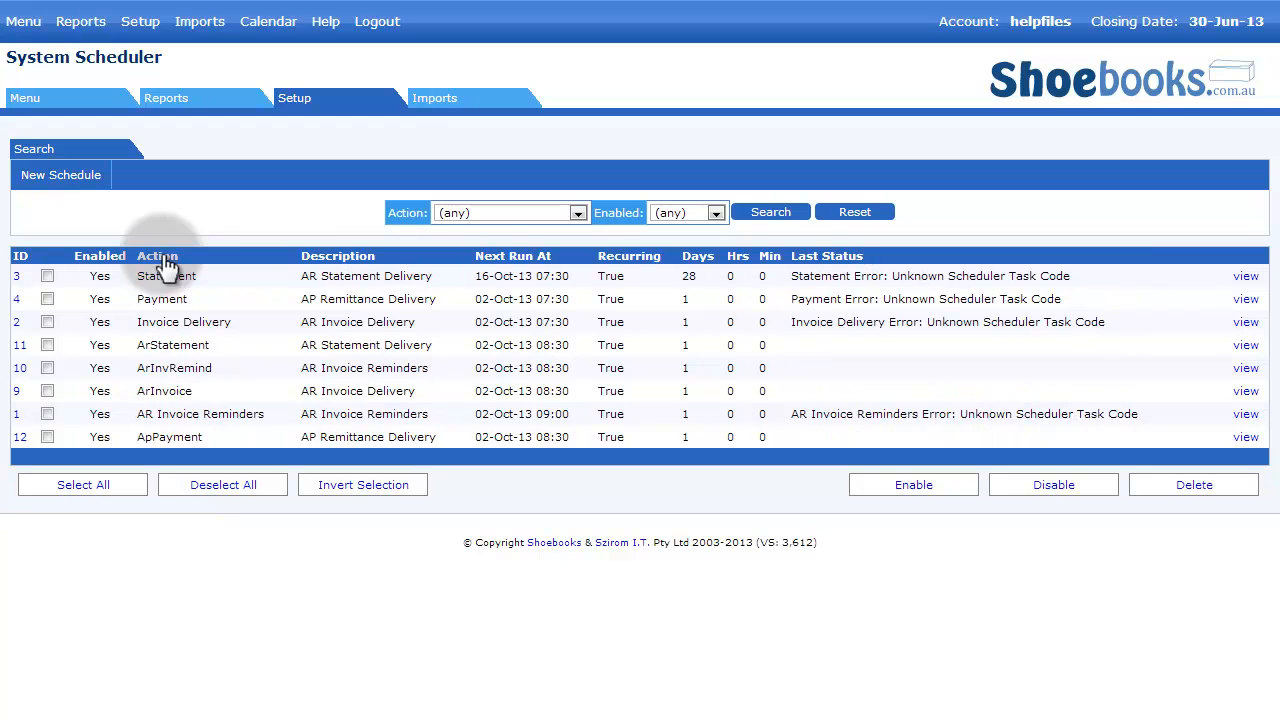
# View the ArInvRemind schedule's description, next run and recurrence settings, and close it without saving.
pyautogui.click(500, 260)
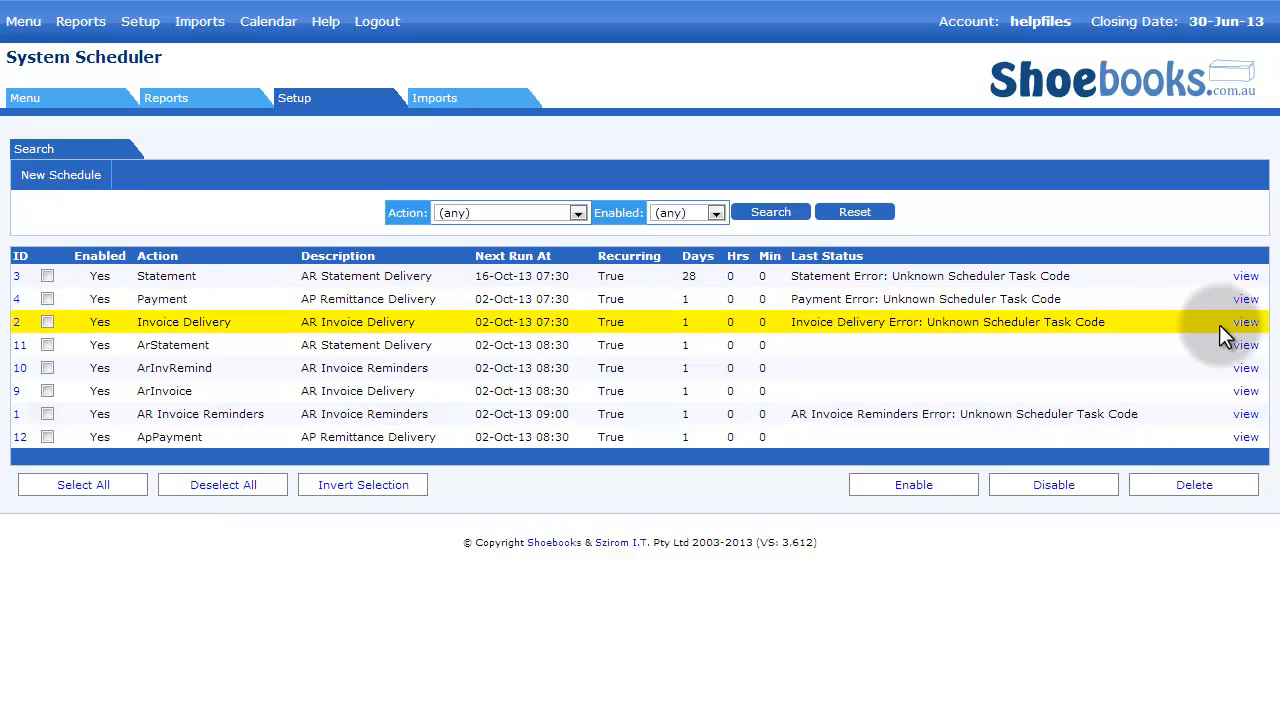
pyautogui.click(1247, 369)
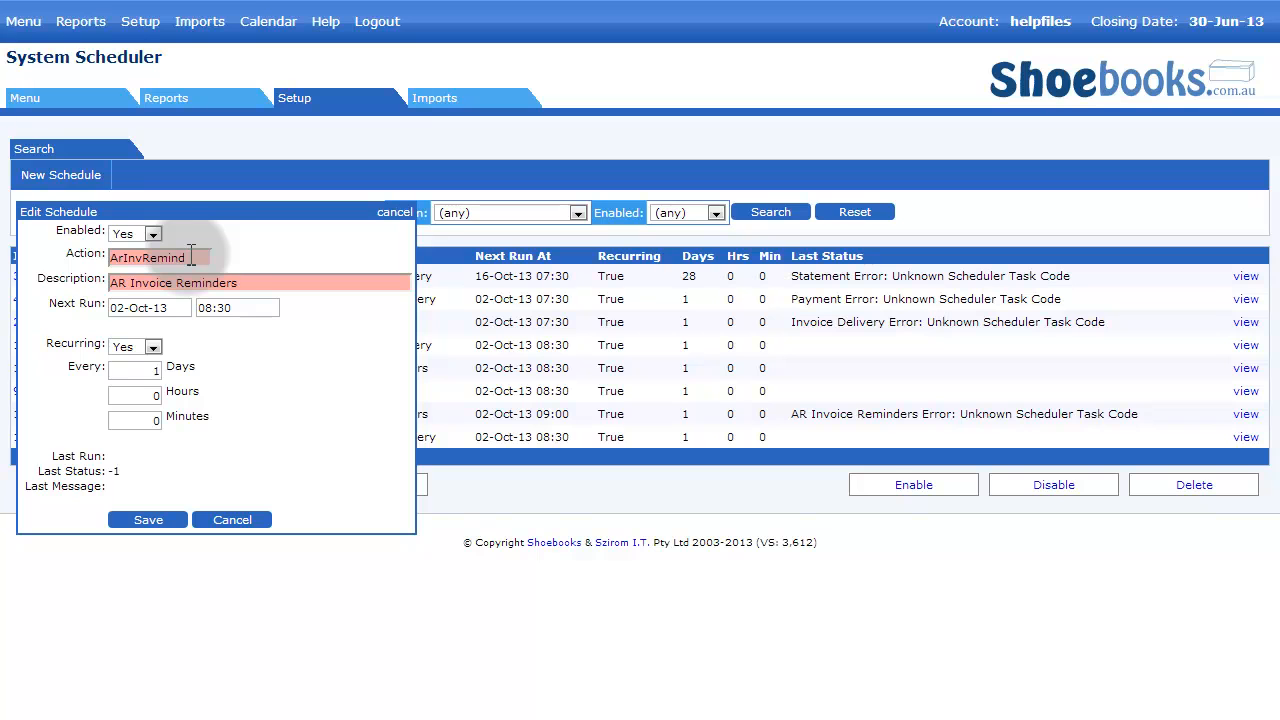
pyautogui.click(200, 284)
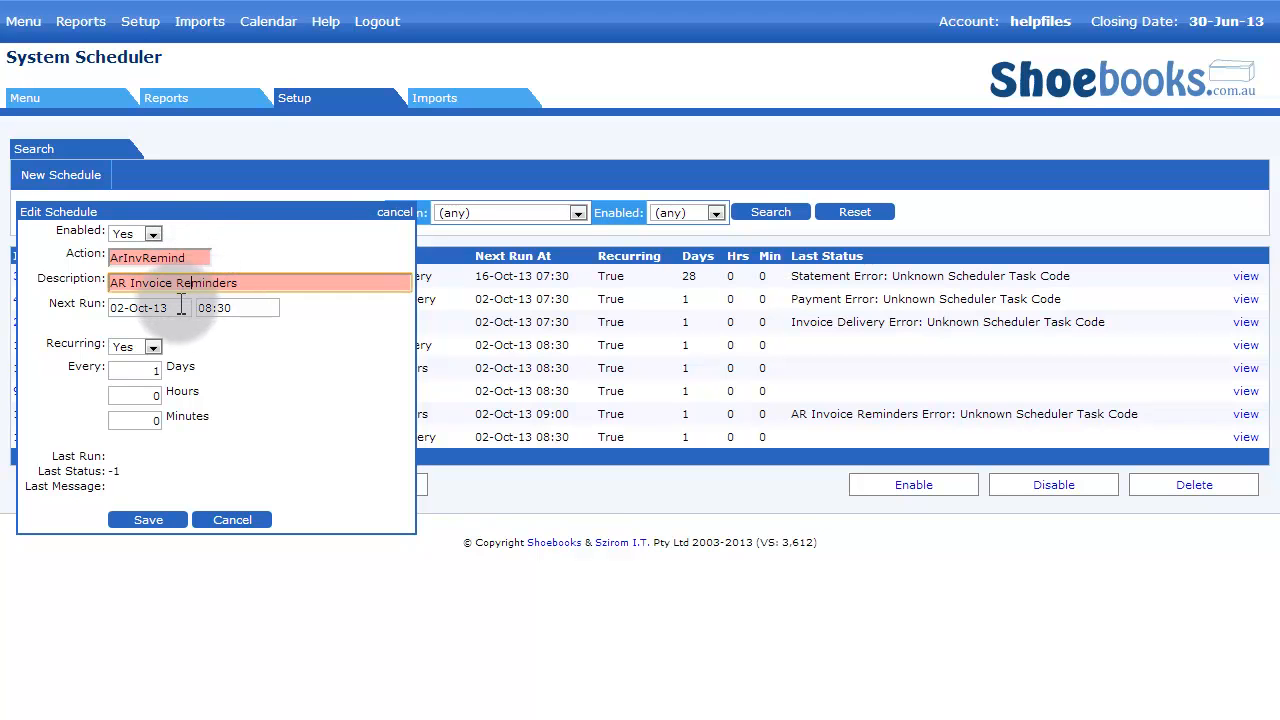
pyautogui.click(150, 370)
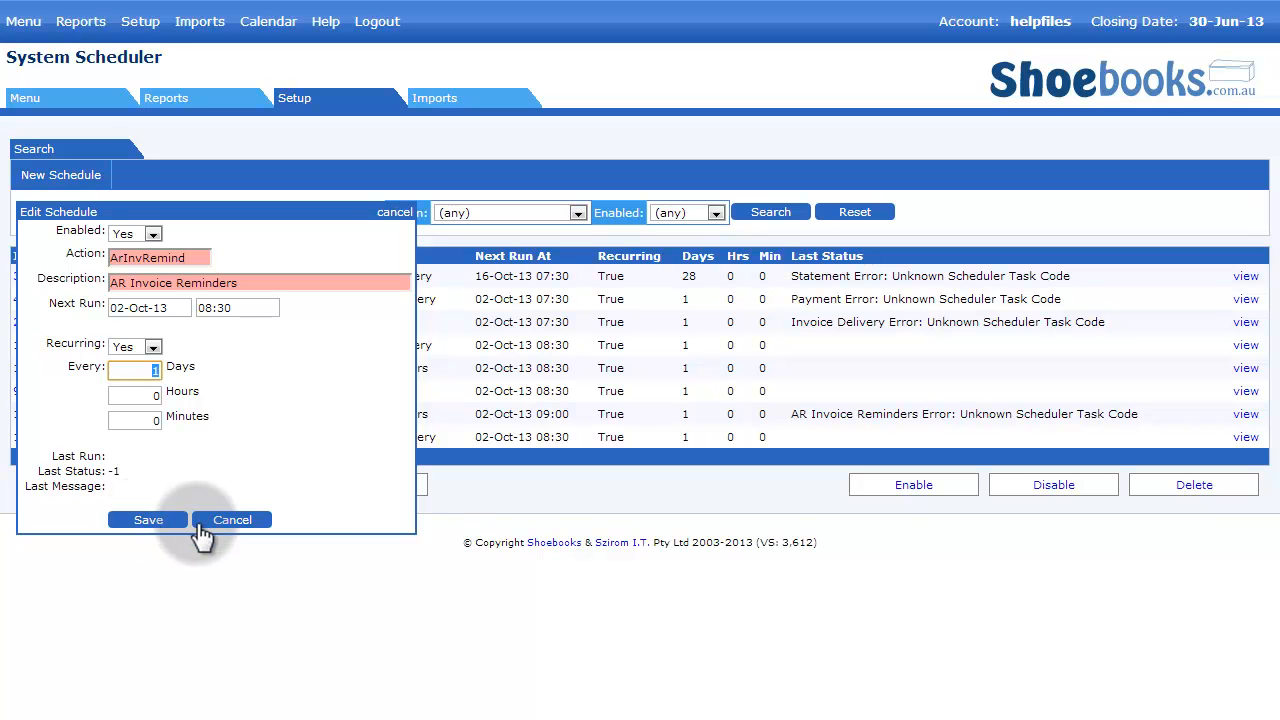
pyautogui.click(250, 525)
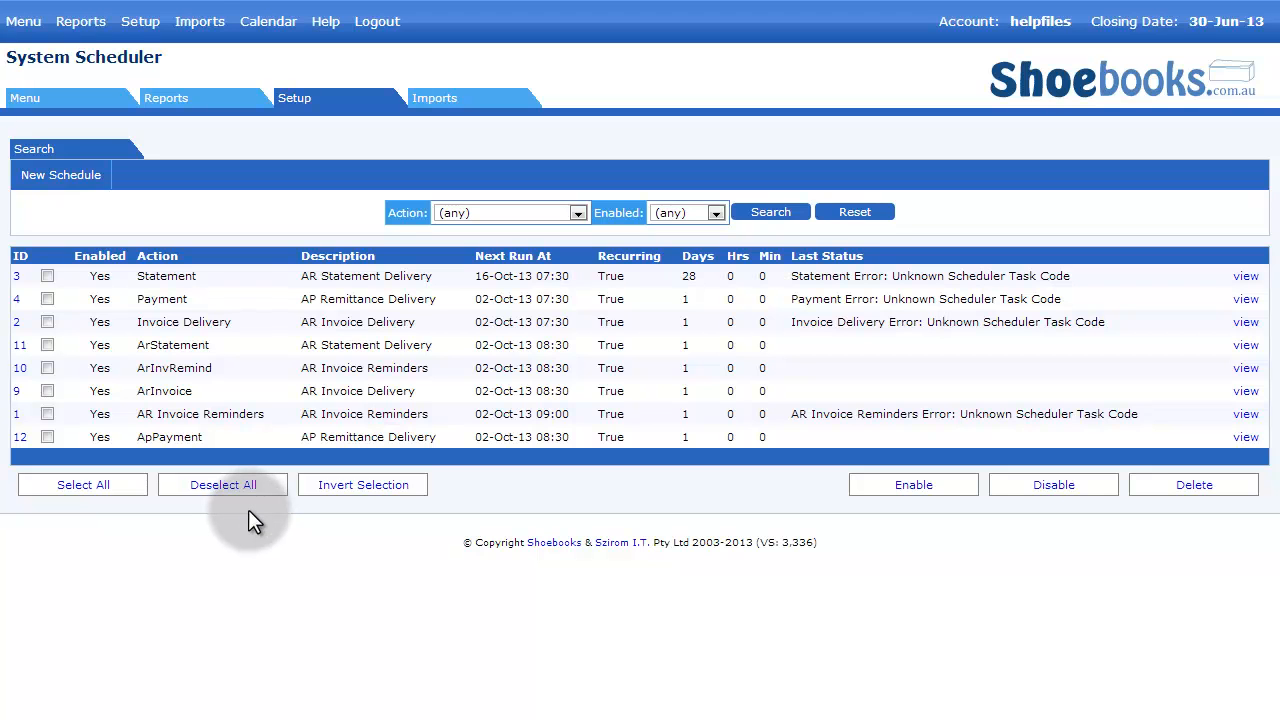
# Return to the setup area and open the Reminder System's list of reminders.
pyautogui.click(300, 104)
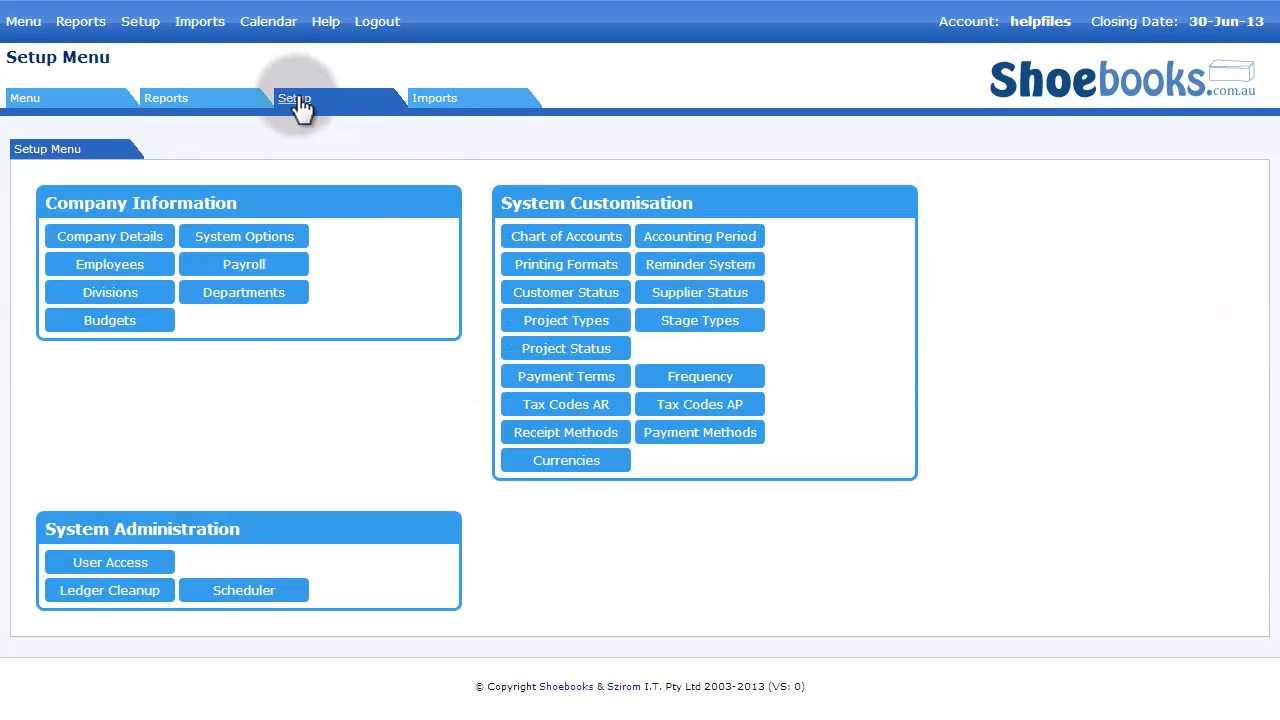
pyautogui.click(709, 270)
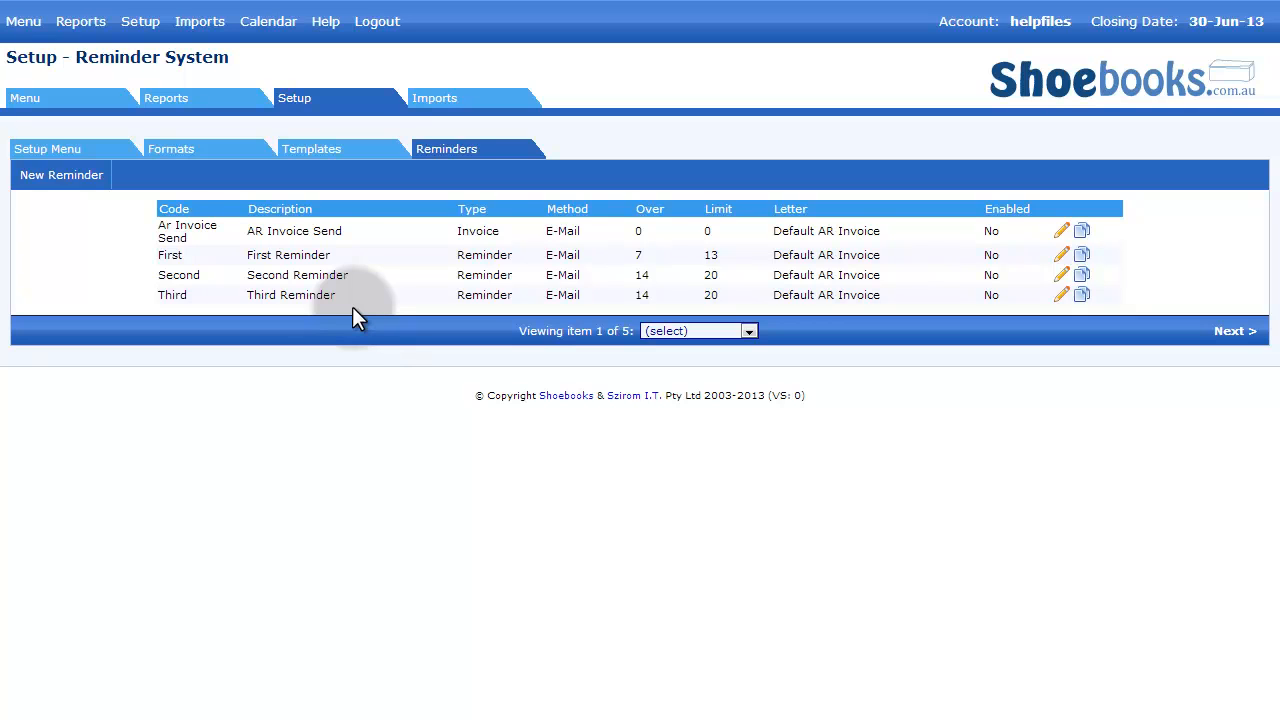
pyautogui.click(60, 180)
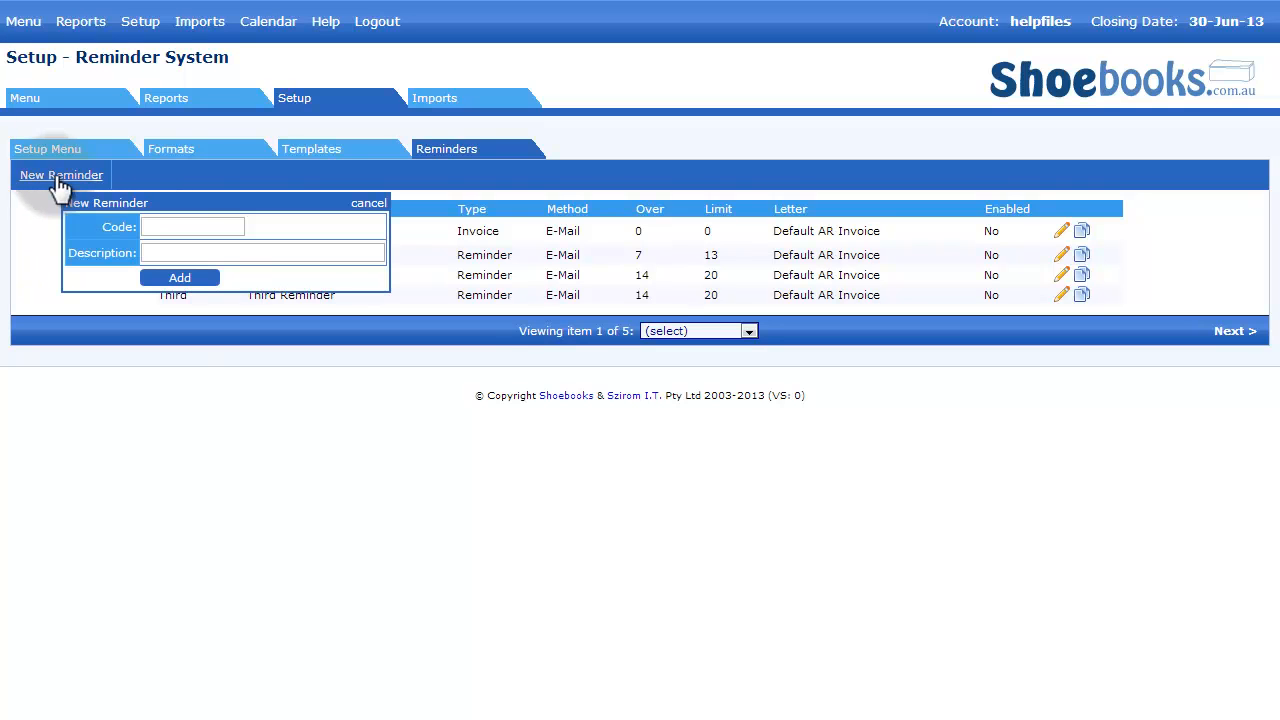
pyautogui.click(193, 232)
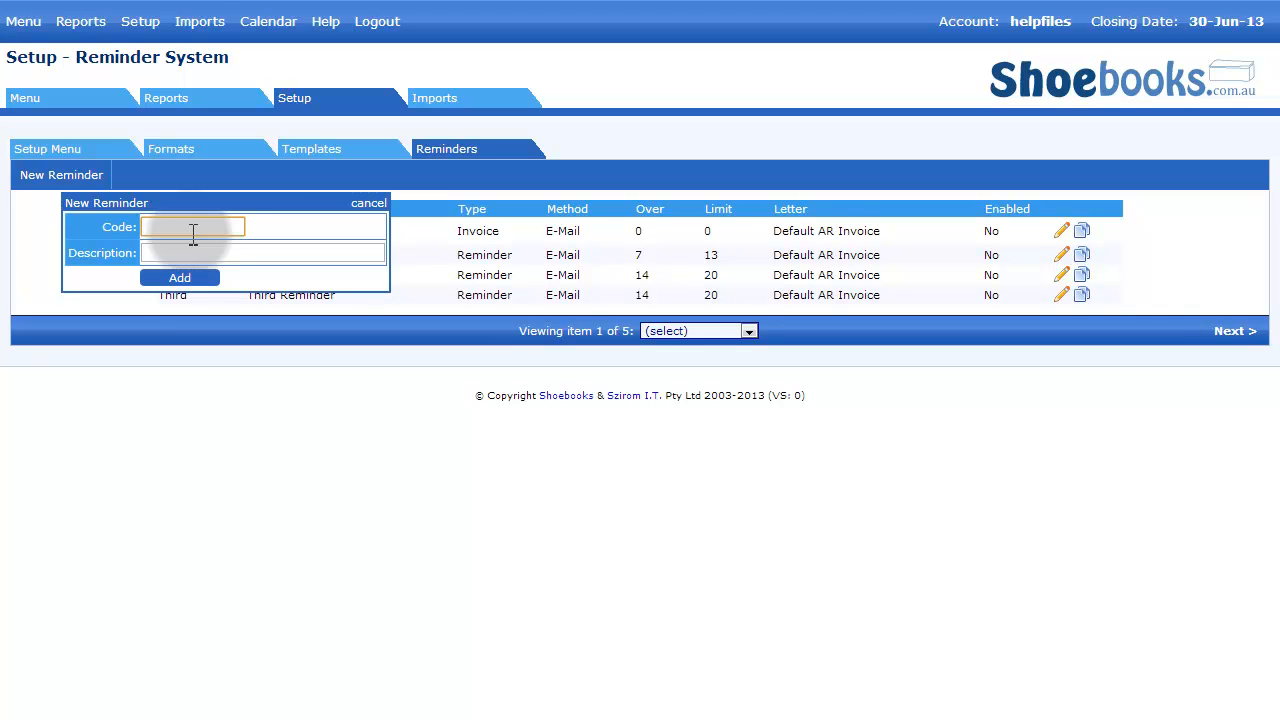
pyautogui.write('Debtorreminder1')
pyautogui.click(192, 252)
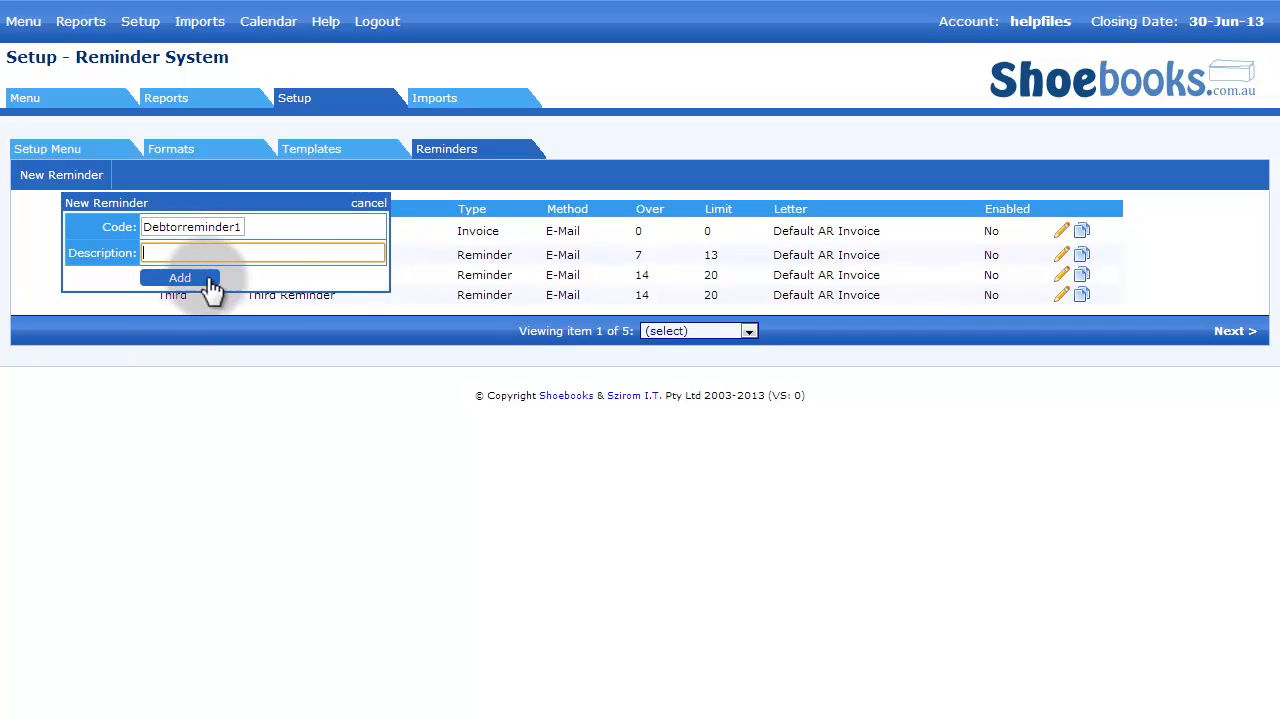
pyautogui.click(366, 203)
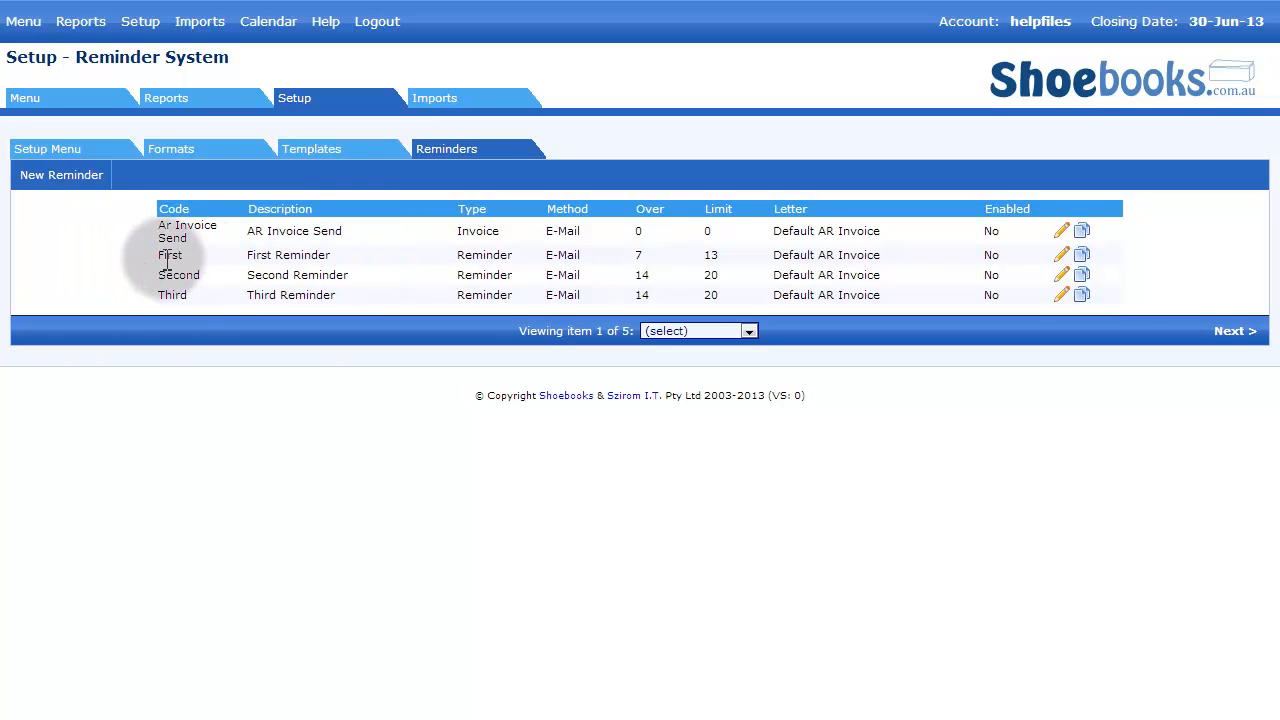
# Open the reminder with code First for editing and change its type to Statement.
pyautogui.click(1062, 256)
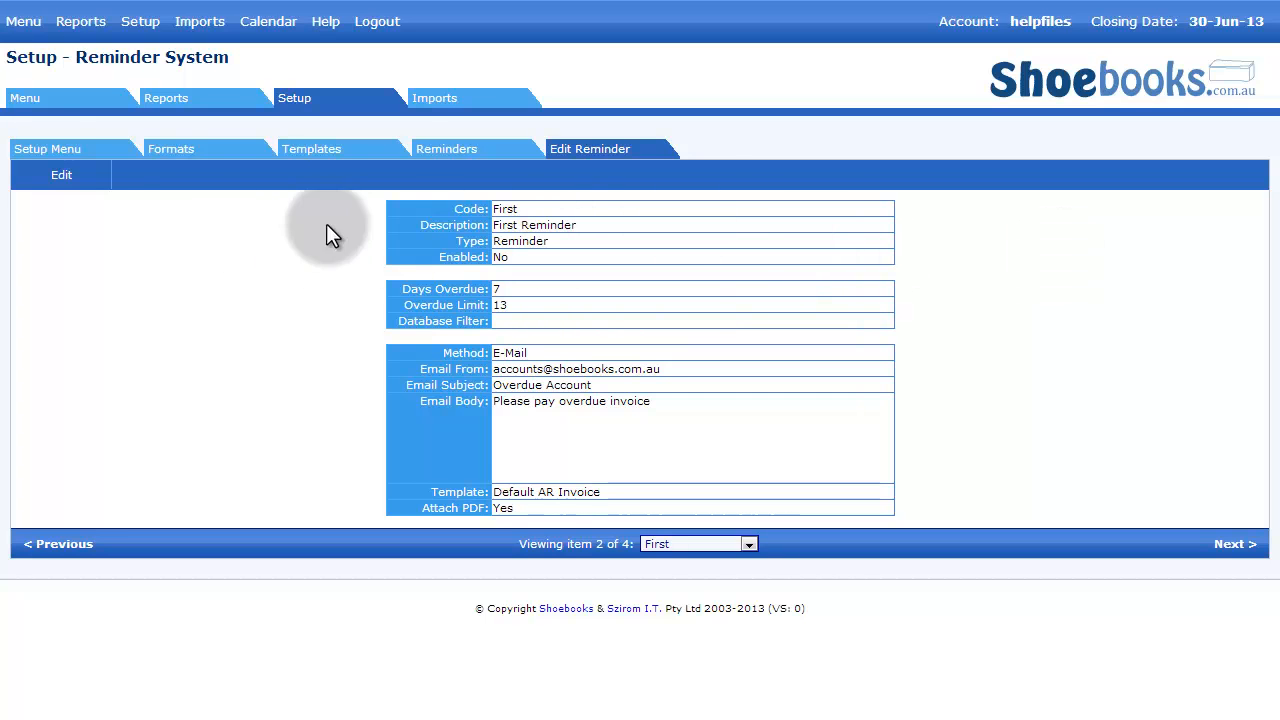
pyautogui.click(60, 175)
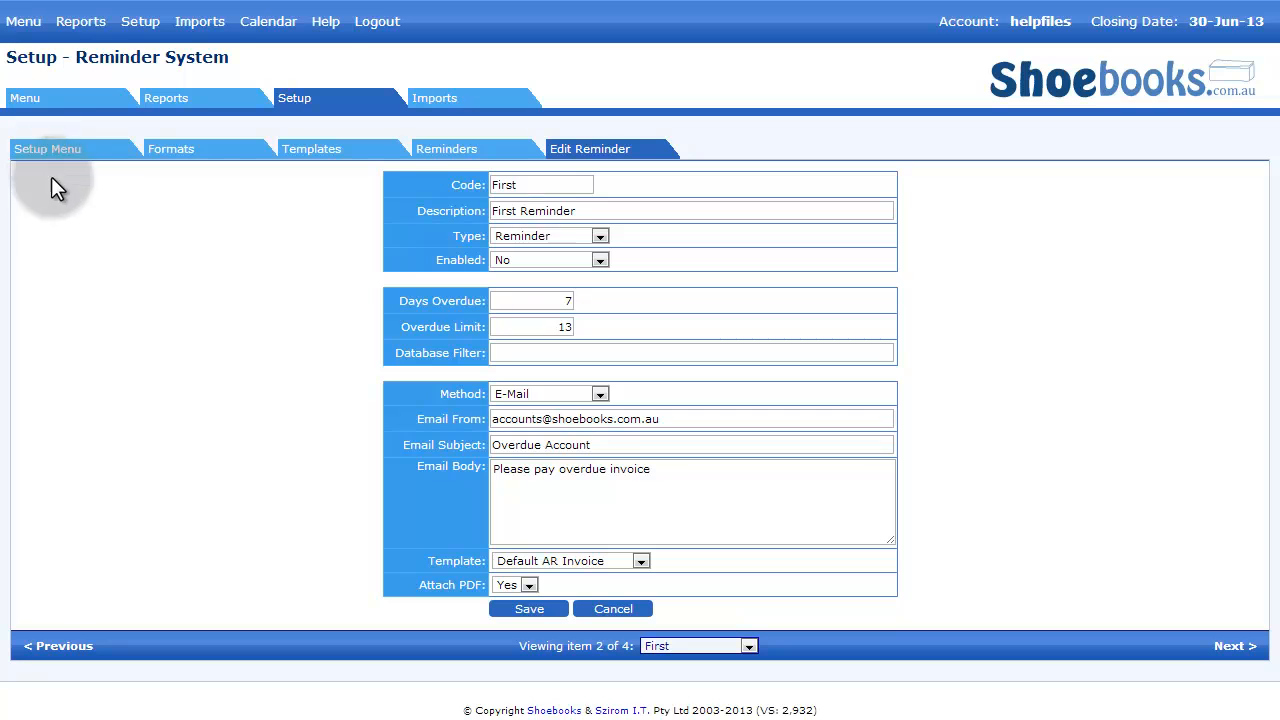
pyautogui.click(525, 184)
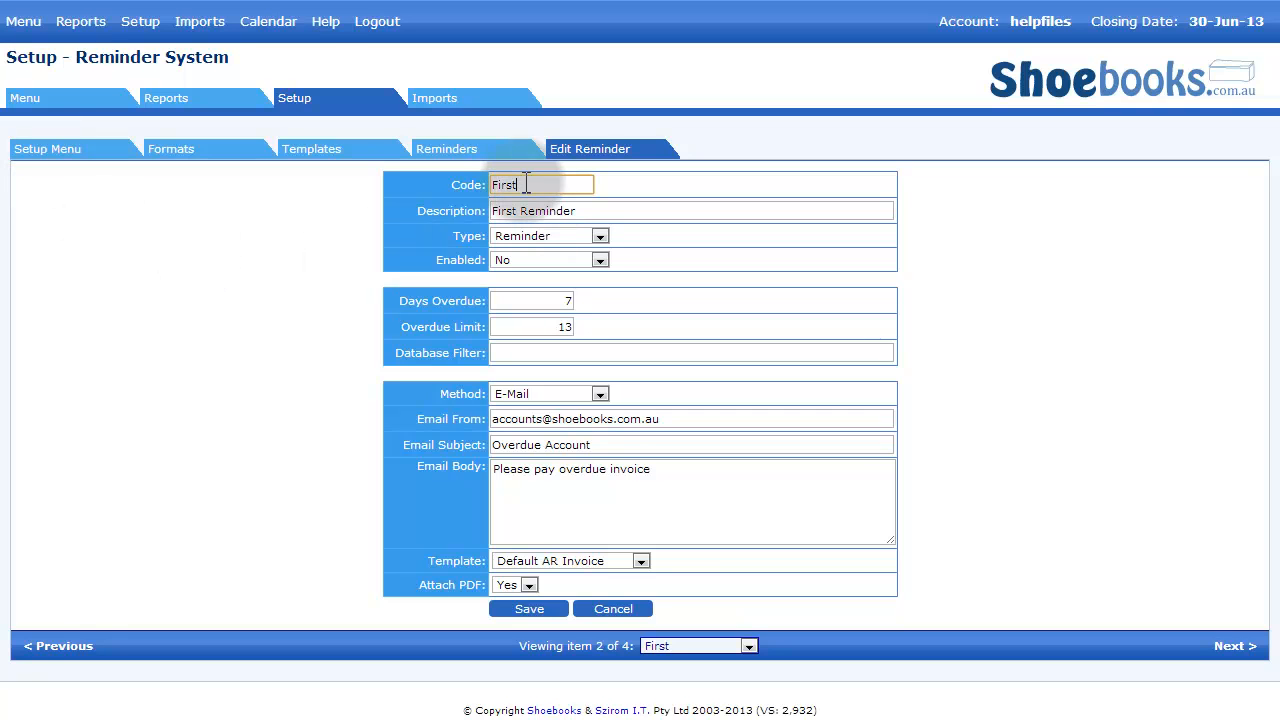
pyautogui.click(531, 236)
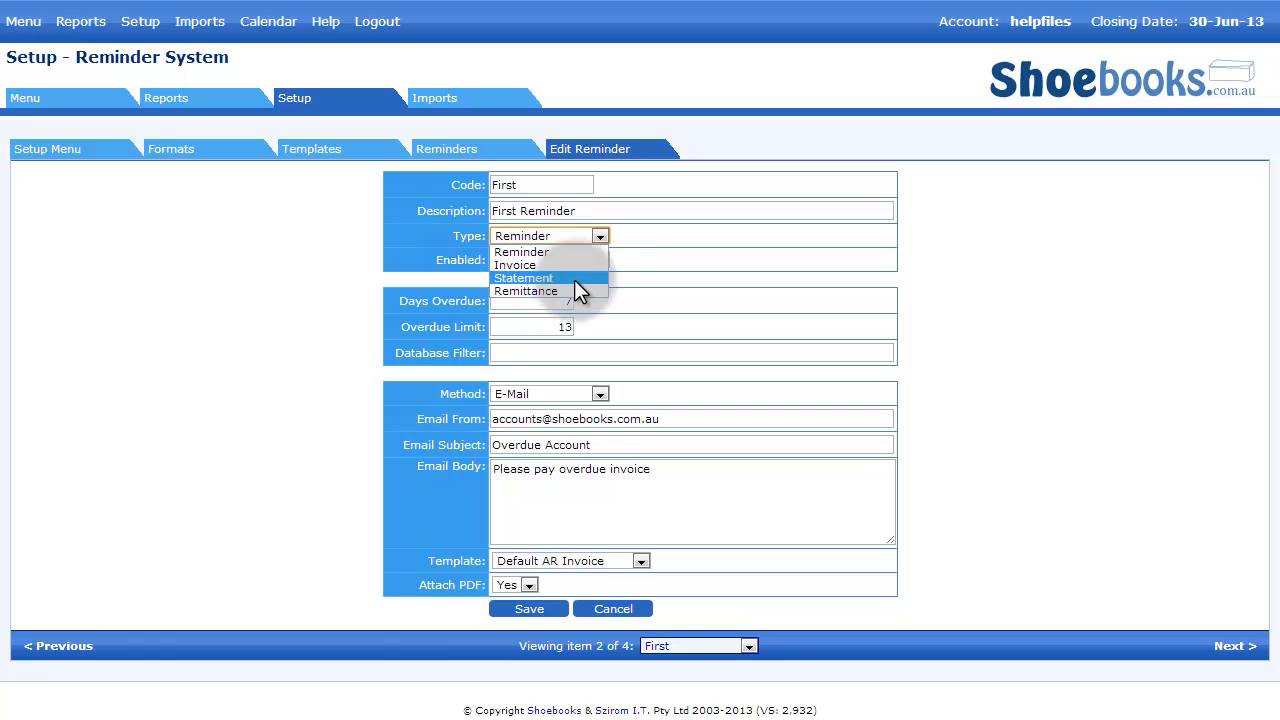
pyautogui.click(554, 278)
pyautogui.click(599, 237)
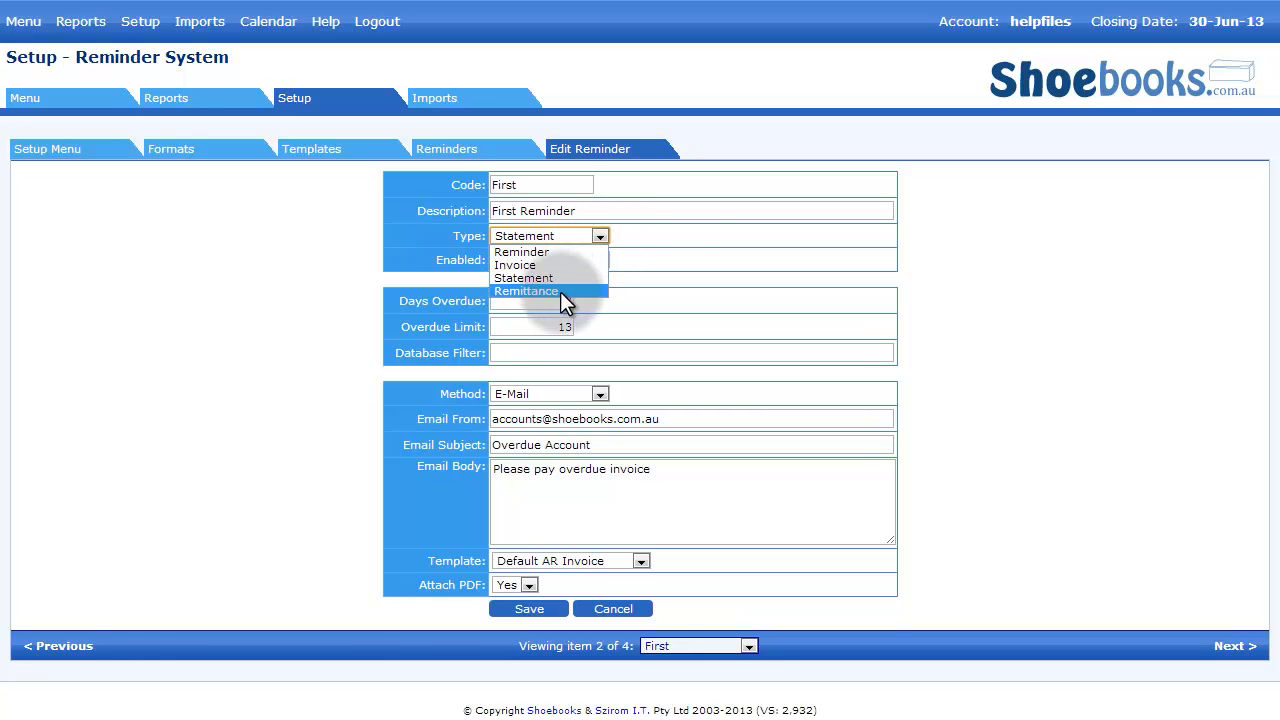
pyautogui.click(647, 231)
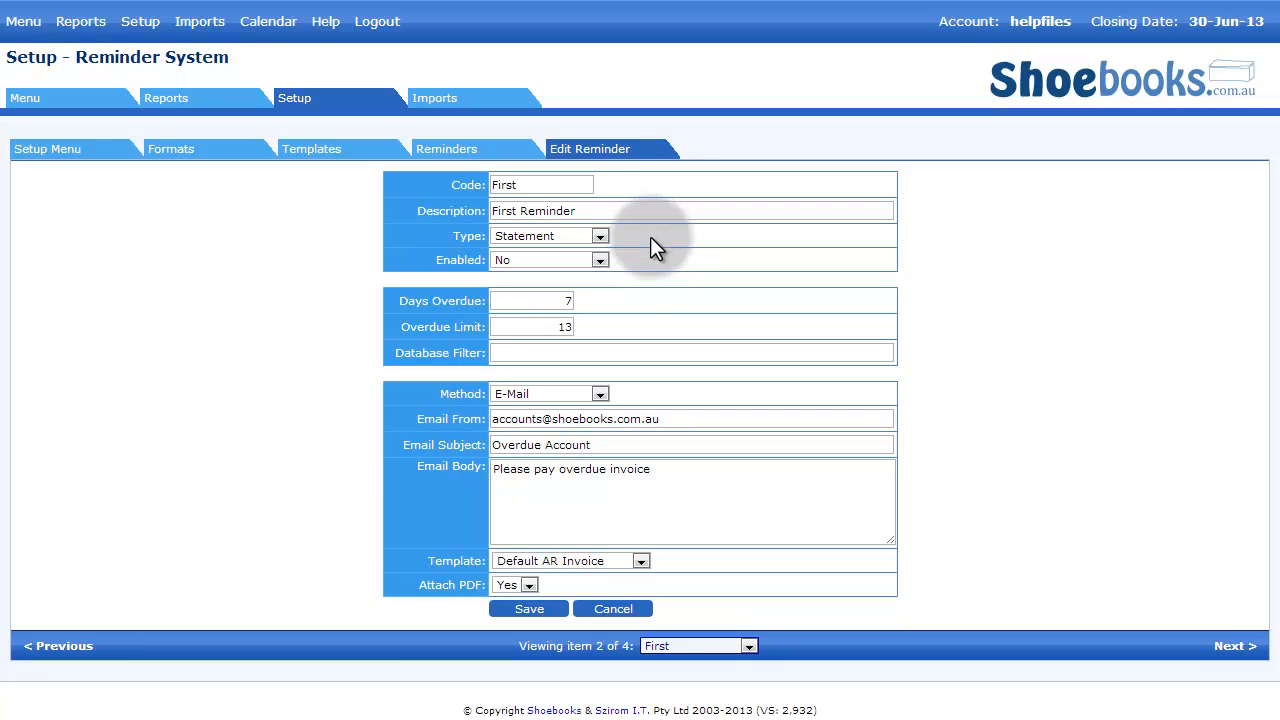
pyautogui.click(600, 261)
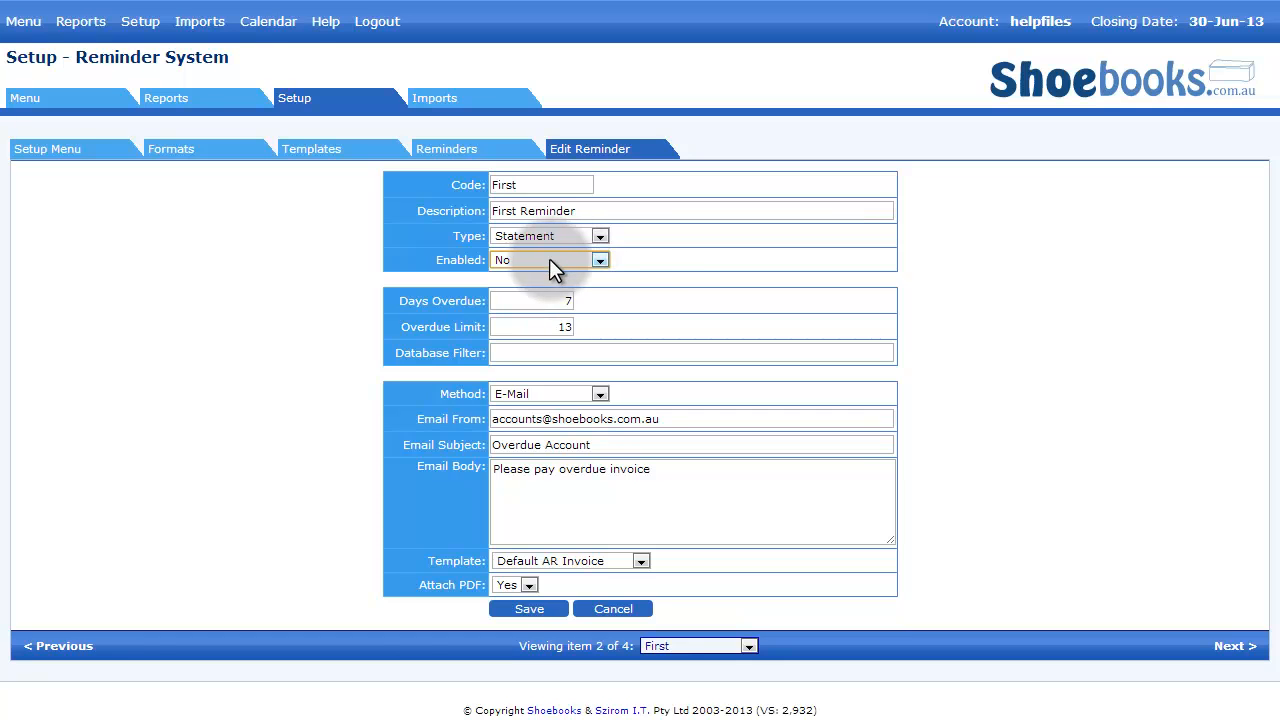
# Set the Days Overdue value of the First reminder to 14.
pyautogui.click(546, 328)
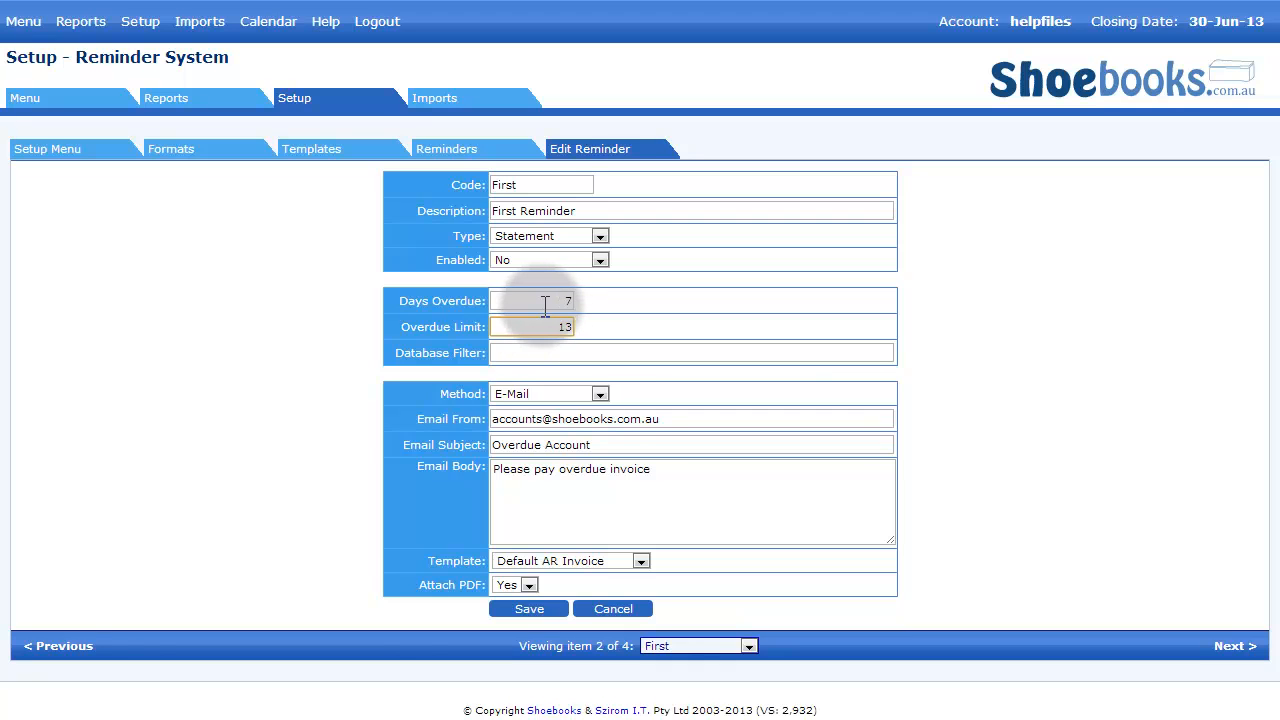
pyautogui.click(545, 302)
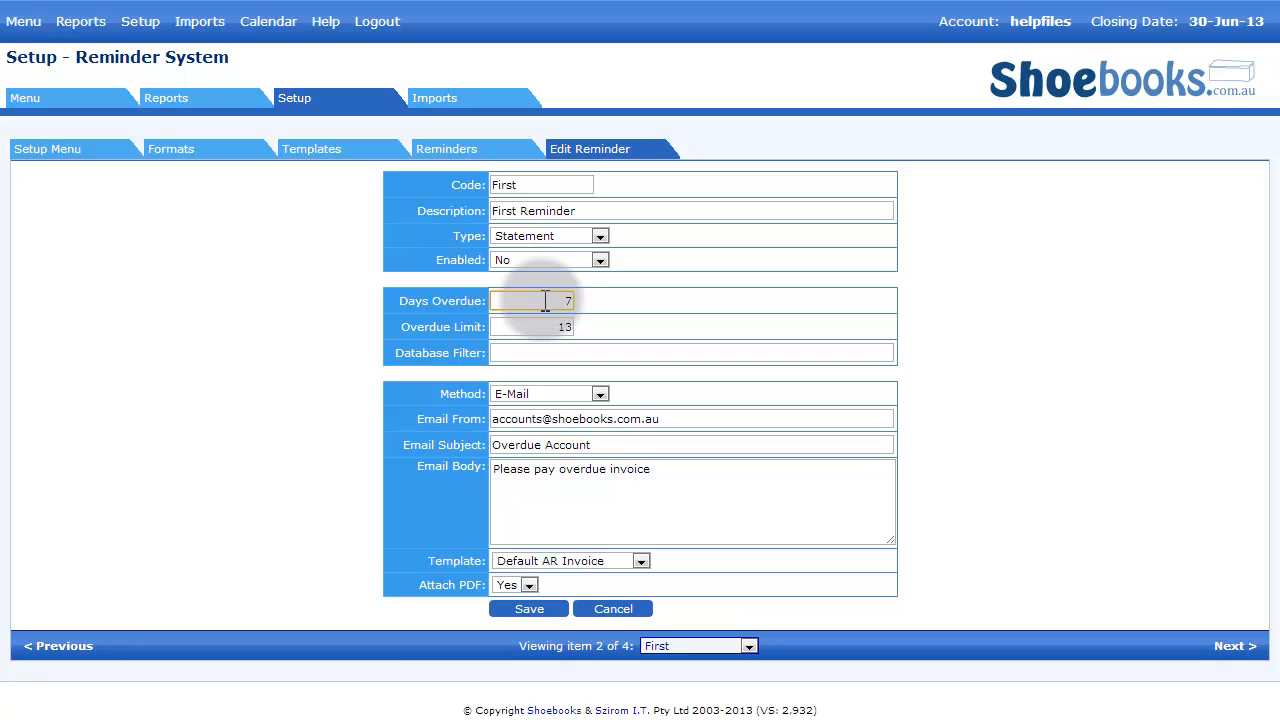
pyautogui.click(548, 327)
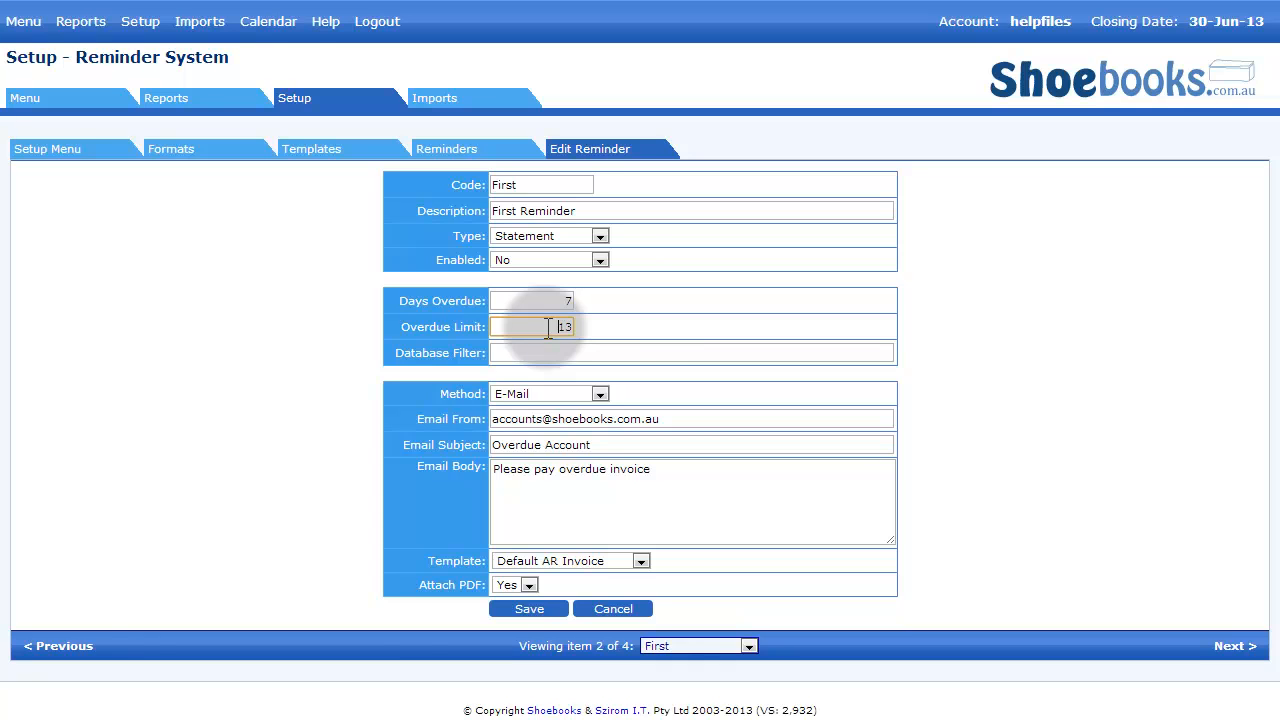
pyautogui.doubleClick(568, 300)
pyautogui.write('14')
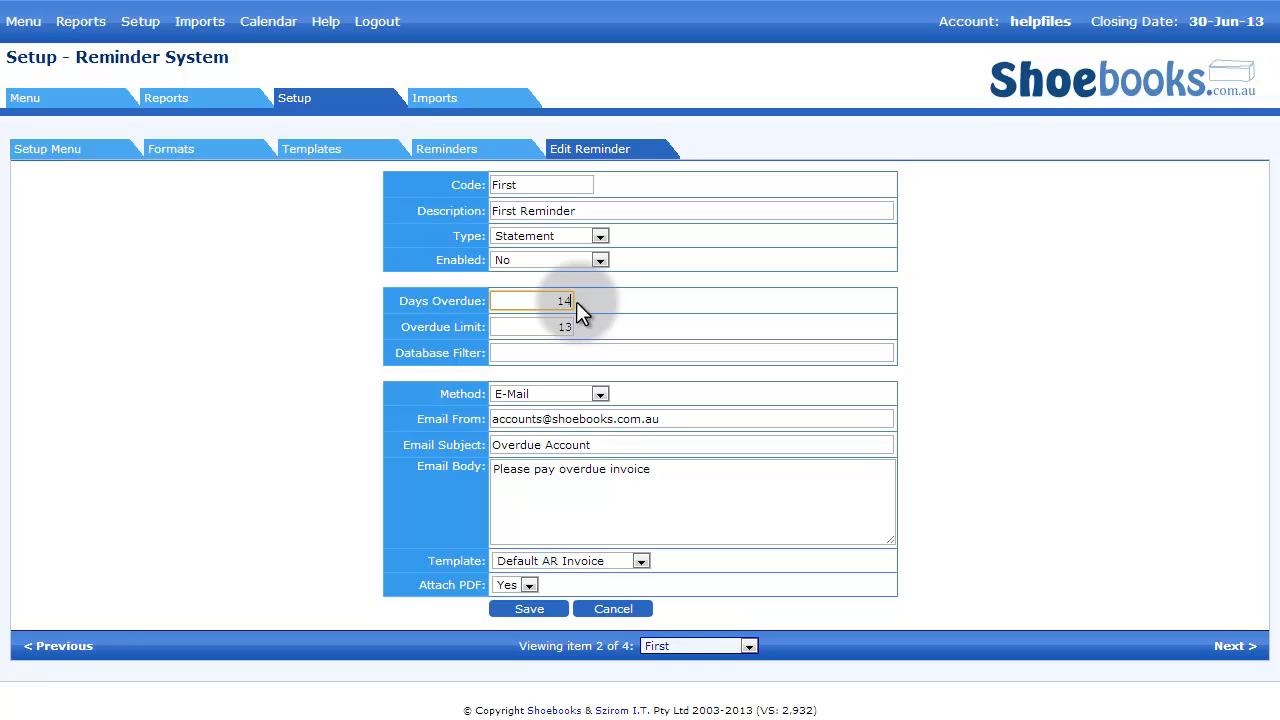
# Set the Overdue Limit of the First reminder to 20.
pyautogui.doubleClick(577, 326)
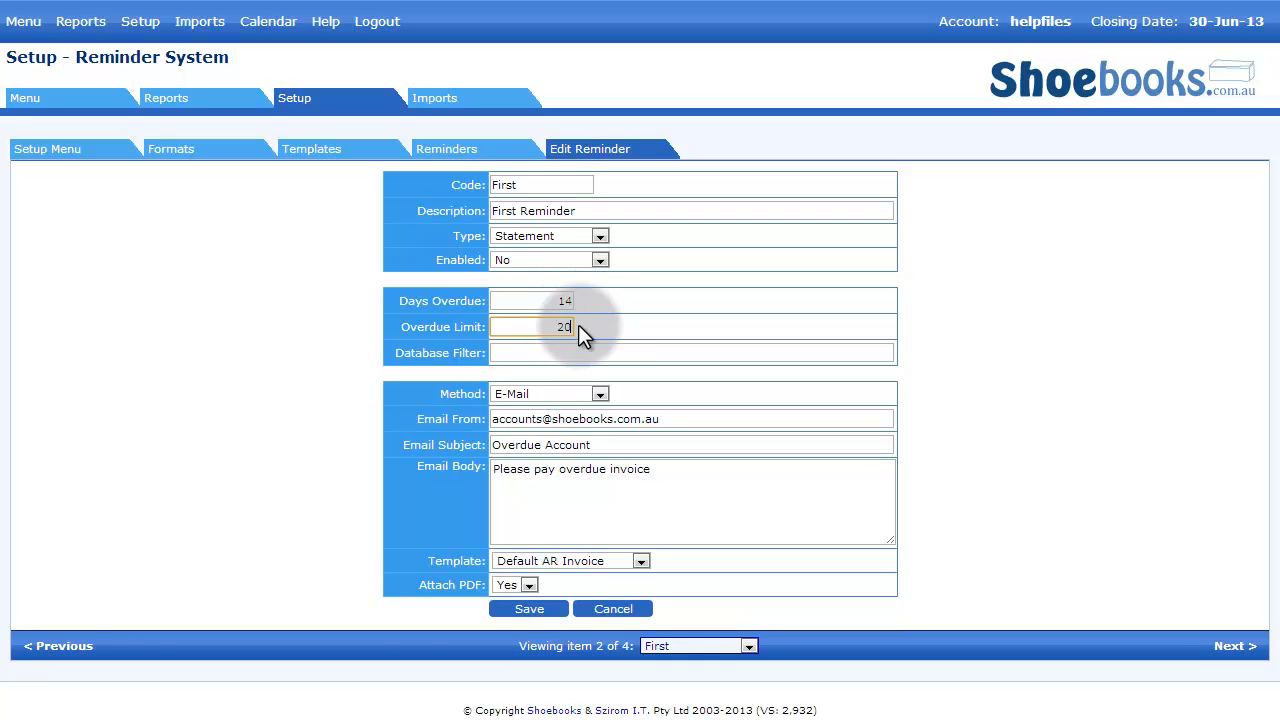
pyautogui.write('20')
pyautogui.click(612, 336)
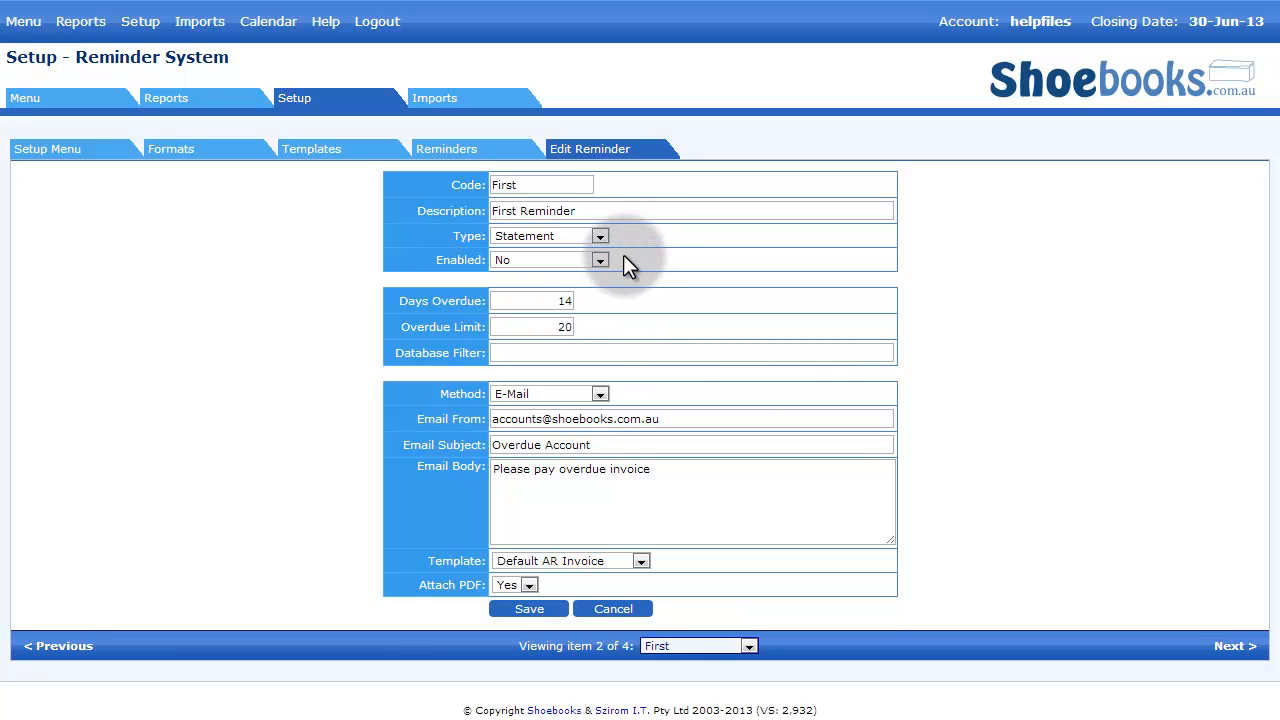
# Change the First reminder's type to Invoice and reset both Days Overdue and Overdue Limit to 0.
pyautogui.click(599, 235)
pyautogui.click(557, 263)
pyautogui.doubleClick(567, 300)
pyautogui.write('0')
pyautogui.doubleClick(571, 327)
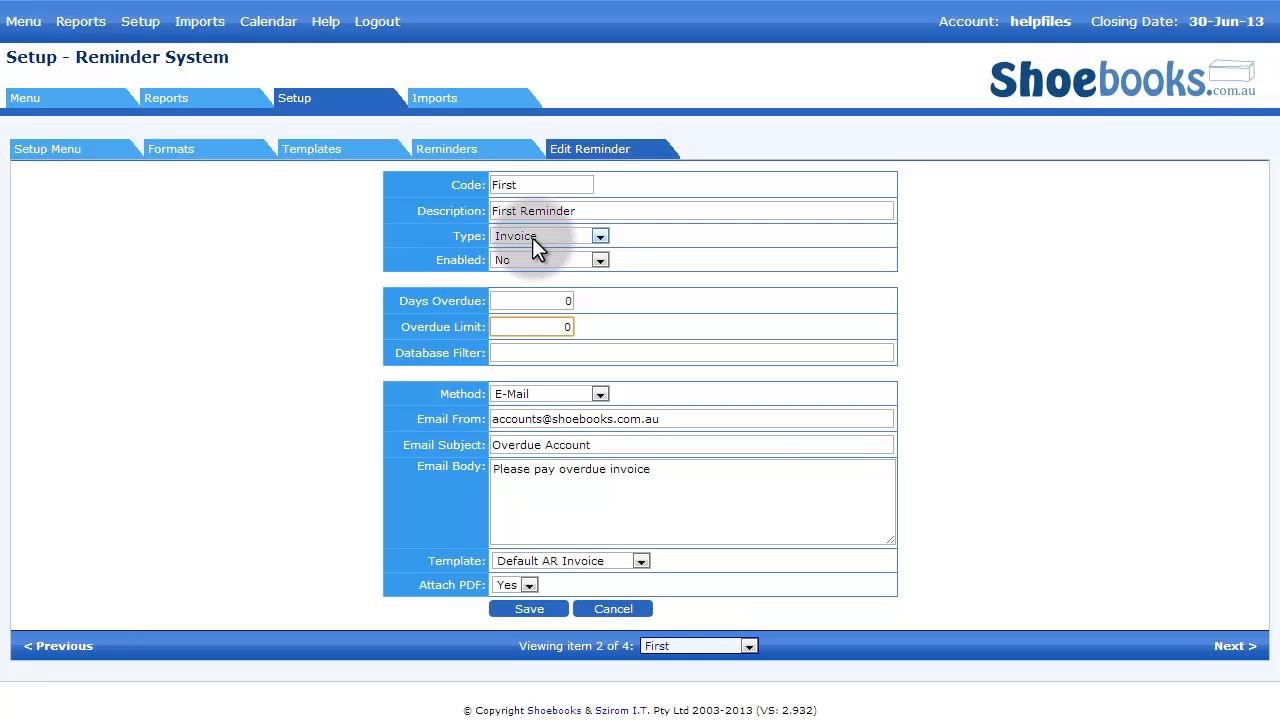
# Set Days Overdue to 7 and Overdue Limit to 14, and check the available sending methods.
pyautogui.click(566, 300)
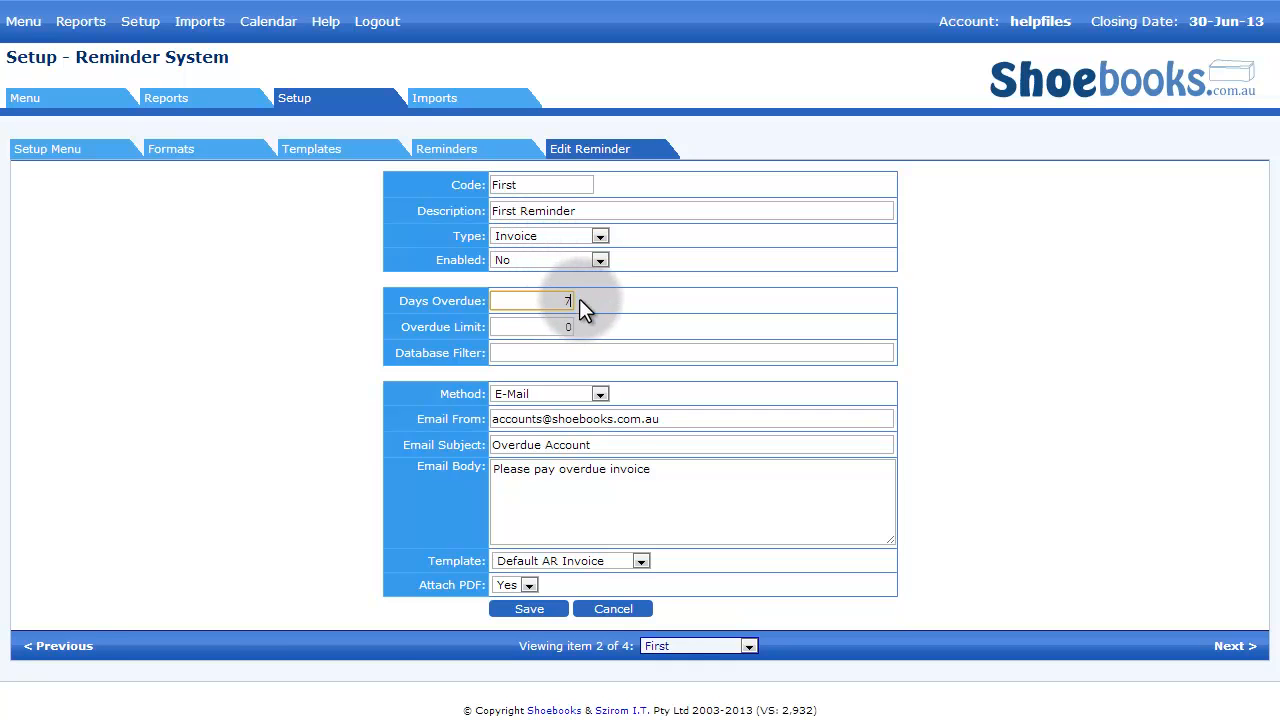
pyautogui.click(589, 327)
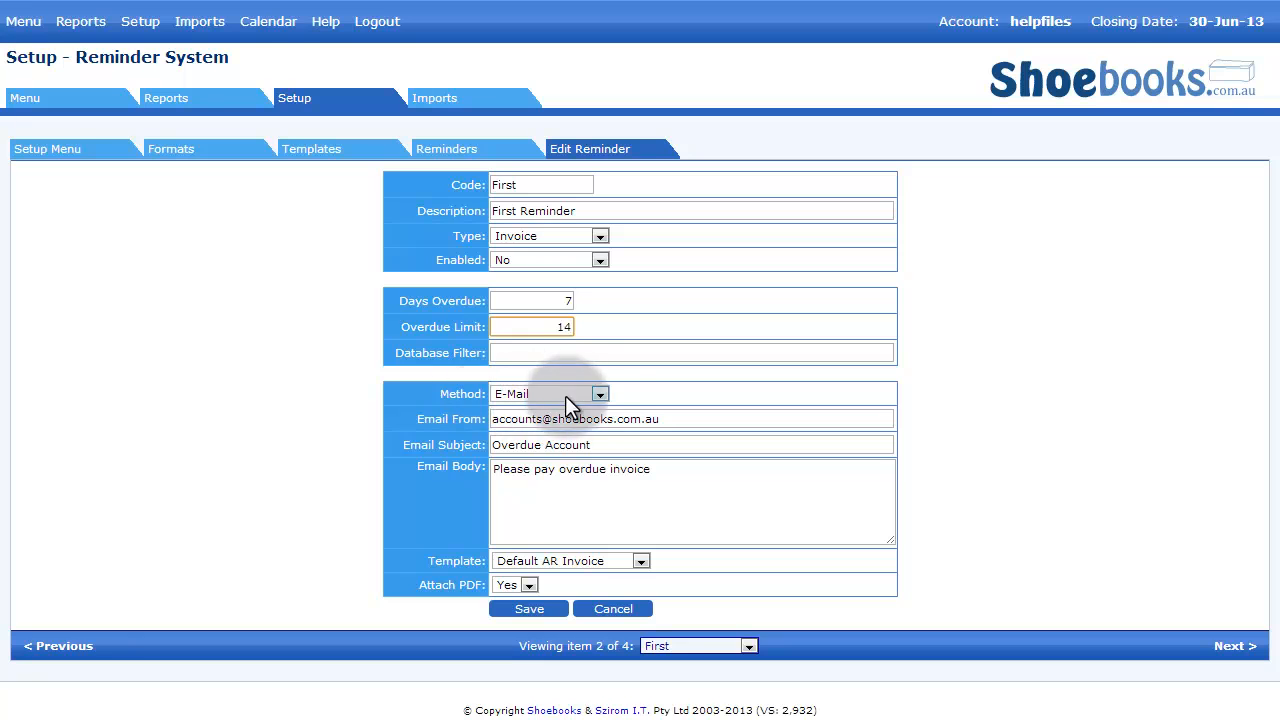
pyautogui.click(599, 394)
pyautogui.click(599, 394)
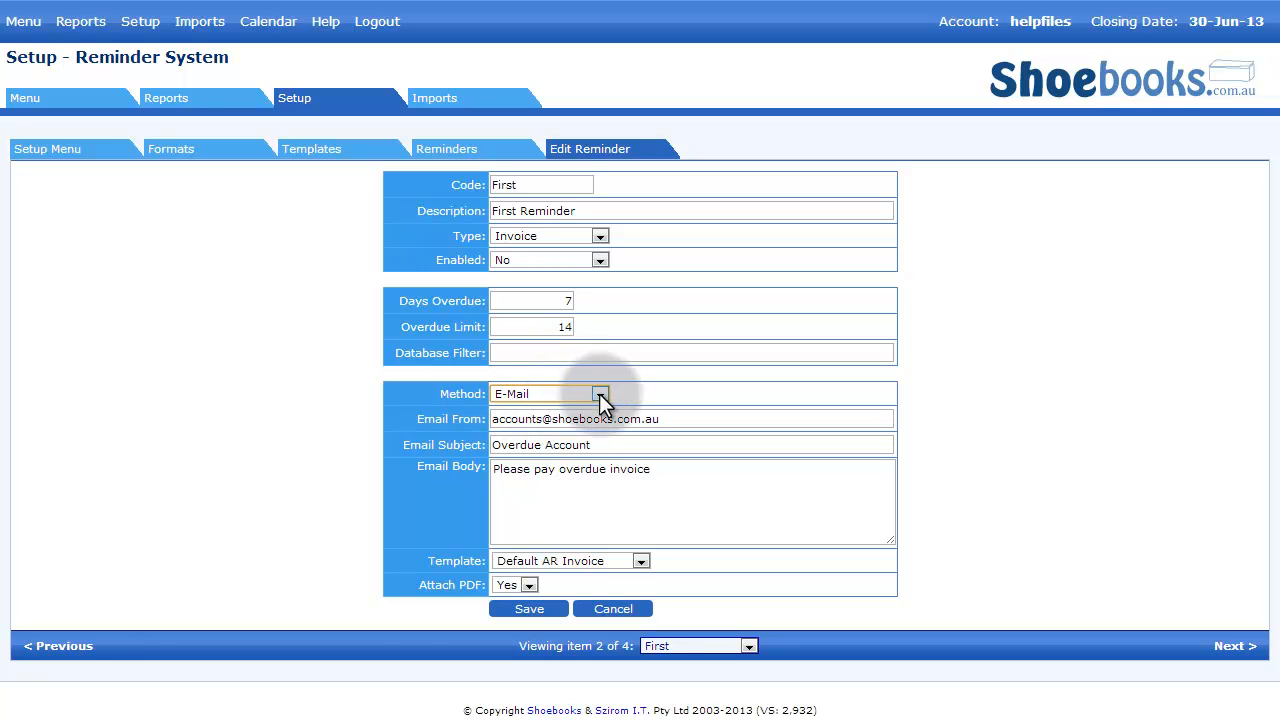
# Replace the reminder's email subject with "Friendly reminder".
pyautogui.click(538, 419)
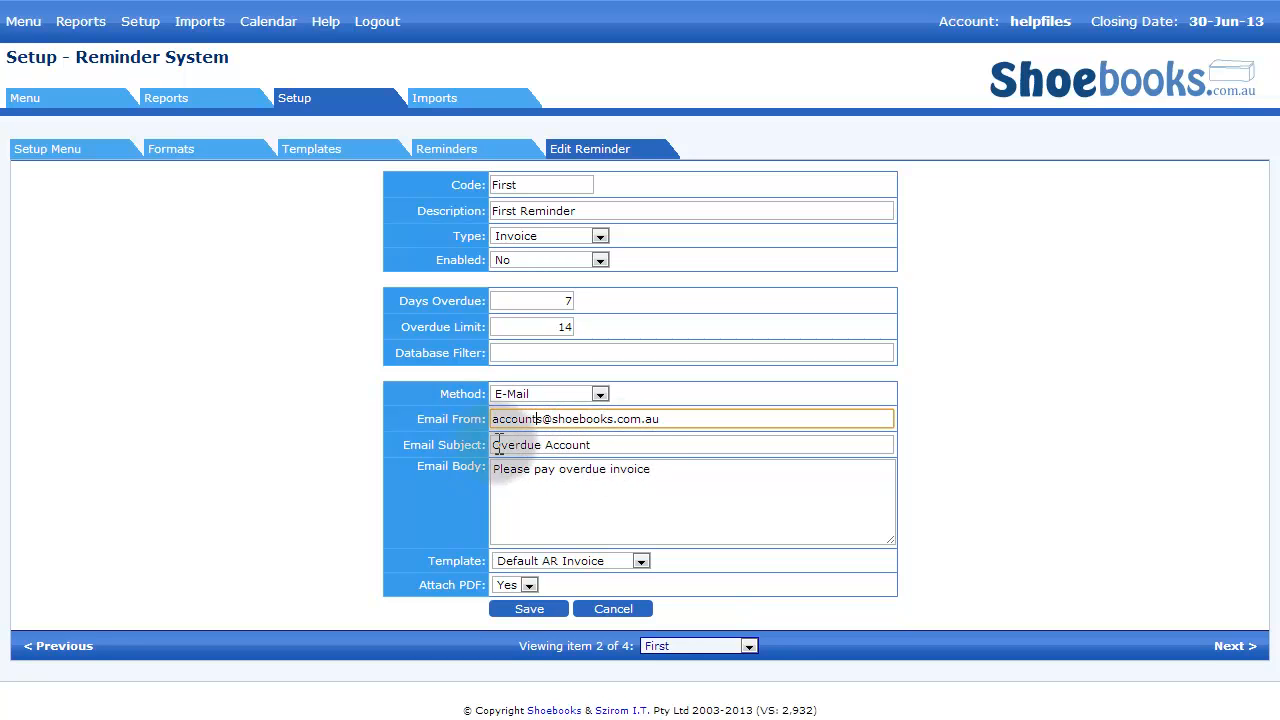
pyautogui.moveTo(622, 445); pyautogui.dragTo(484, 447)
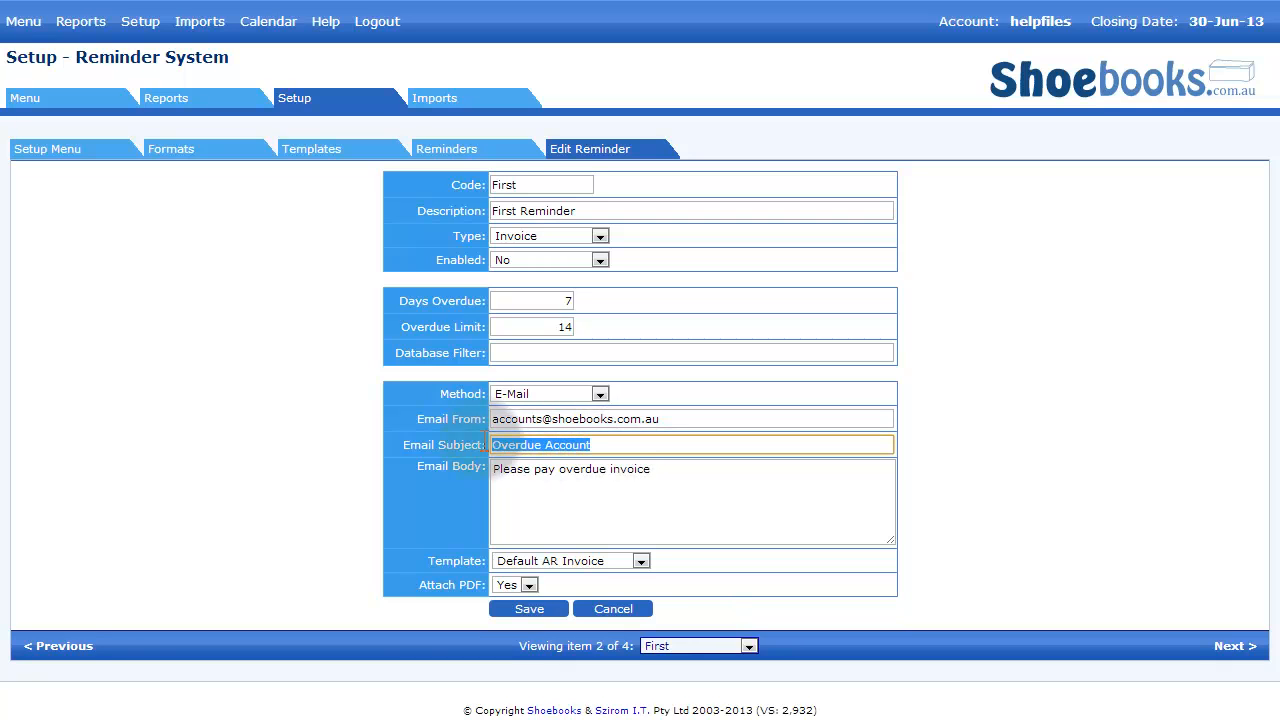
pyautogui.write('Friendl')
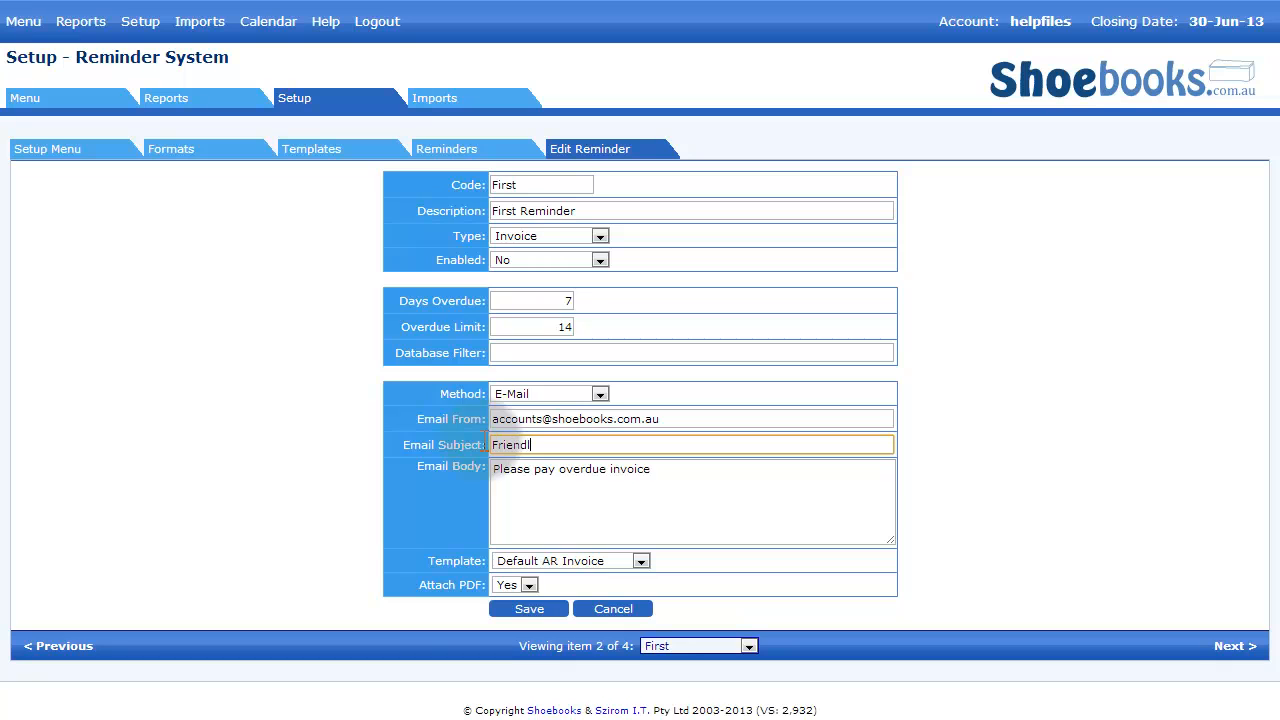
pyautogui.write('y reminder')
# End the email body's existing sentence with a period and add "Please call accounts today" below it after a blank line.
pyautogui.click(549, 476)
pyautogui.tripleClick(549, 476)
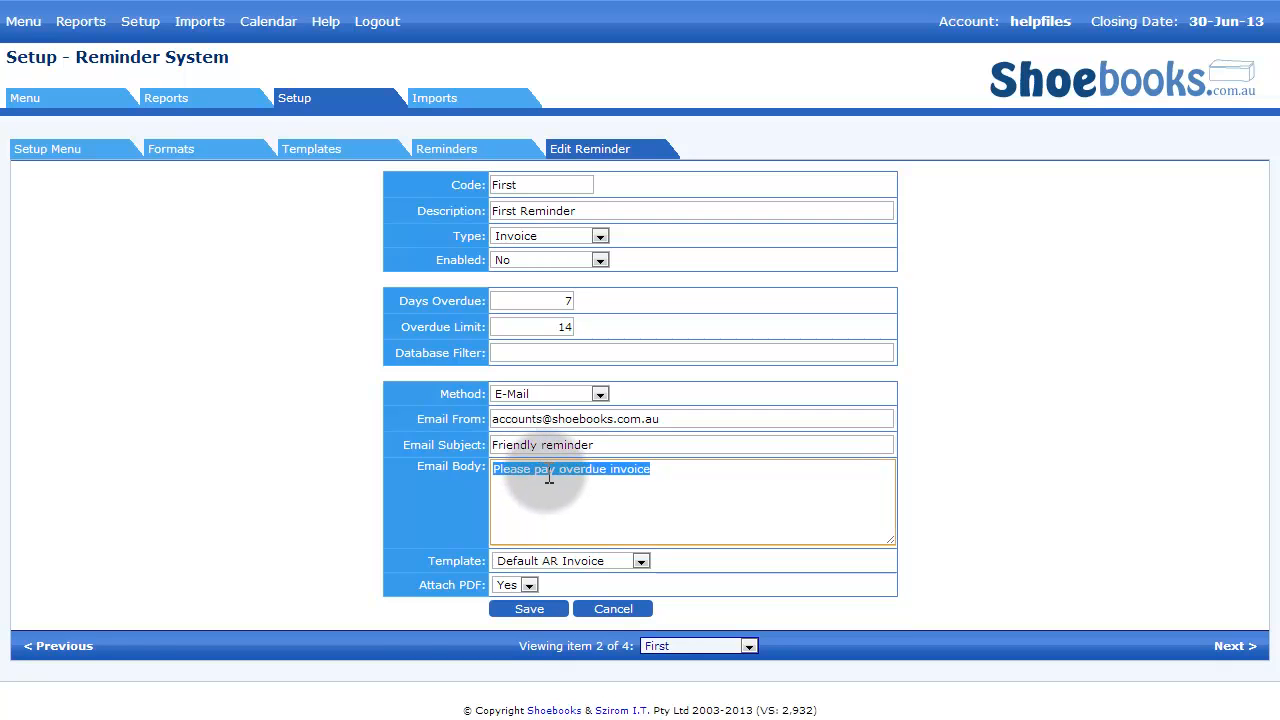
pyautogui.click(674, 472)
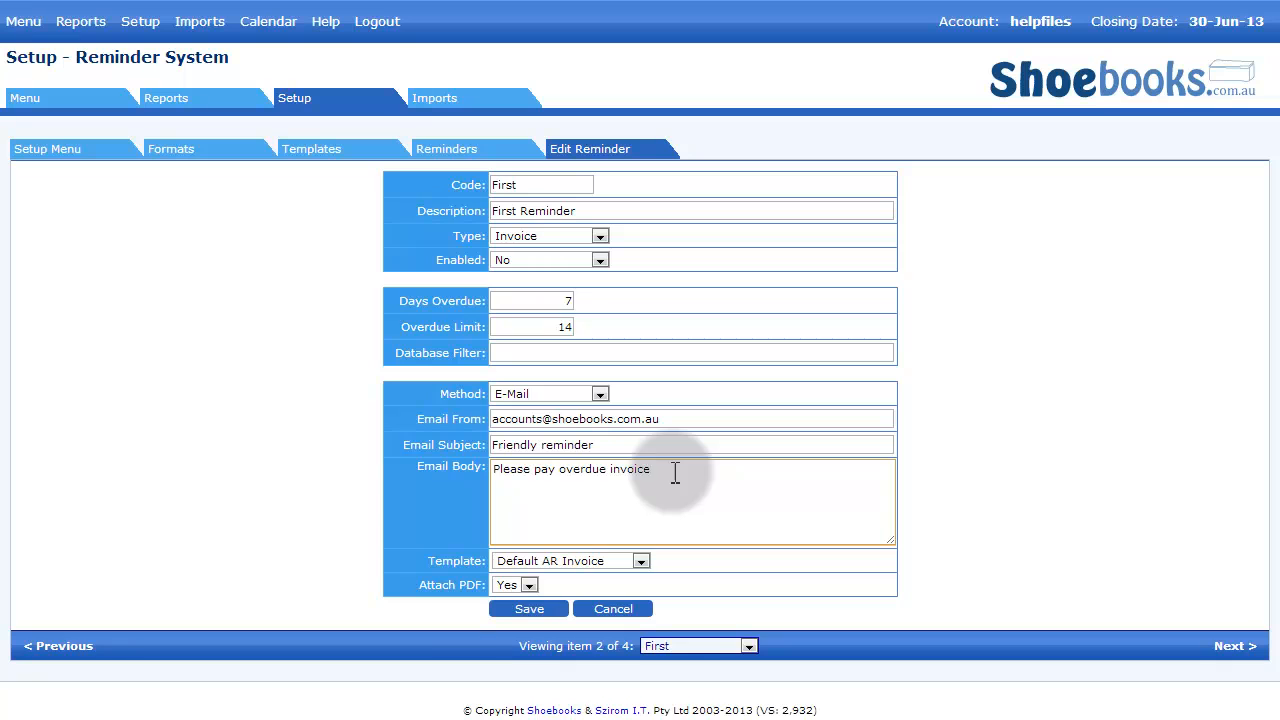
pyautogui.write('.')
pyautogui.press('Return')
pyautogui.write('Please call accounts today')
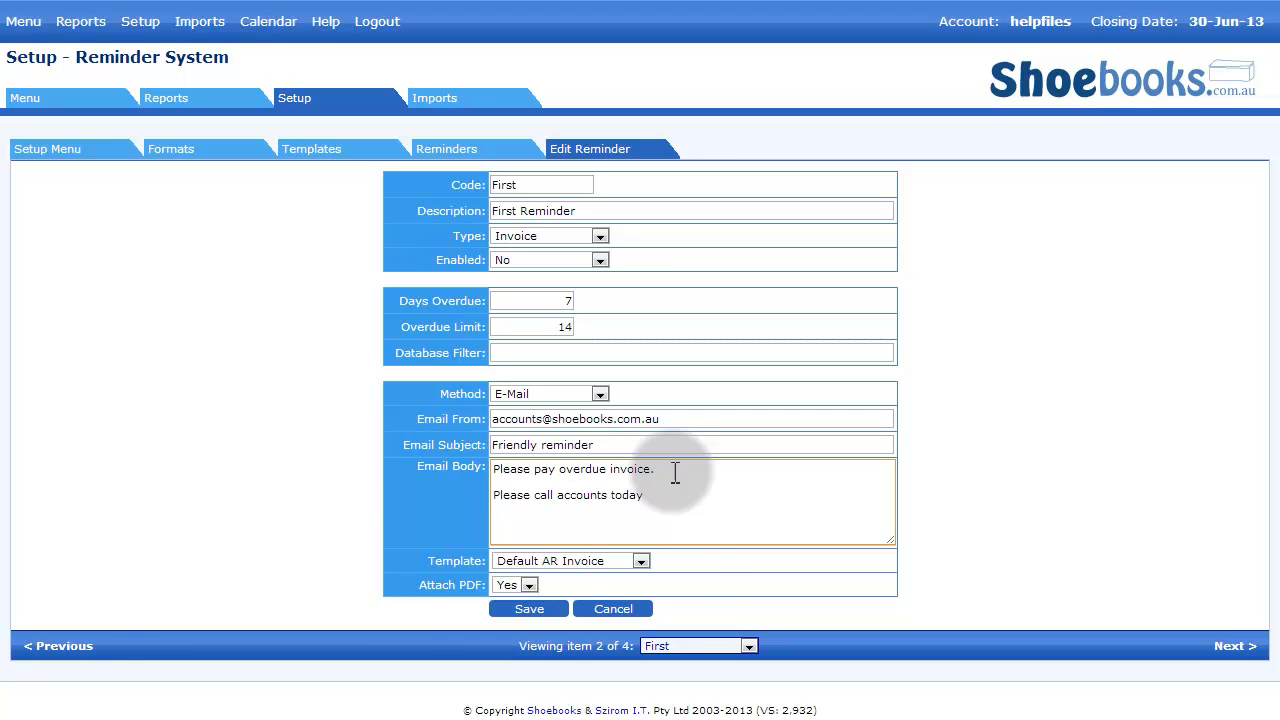
# Review the template choices, then save the First reminder with the Default AR Invoice template and Attach PDF set to Yes.
pyautogui.click(686, 565)
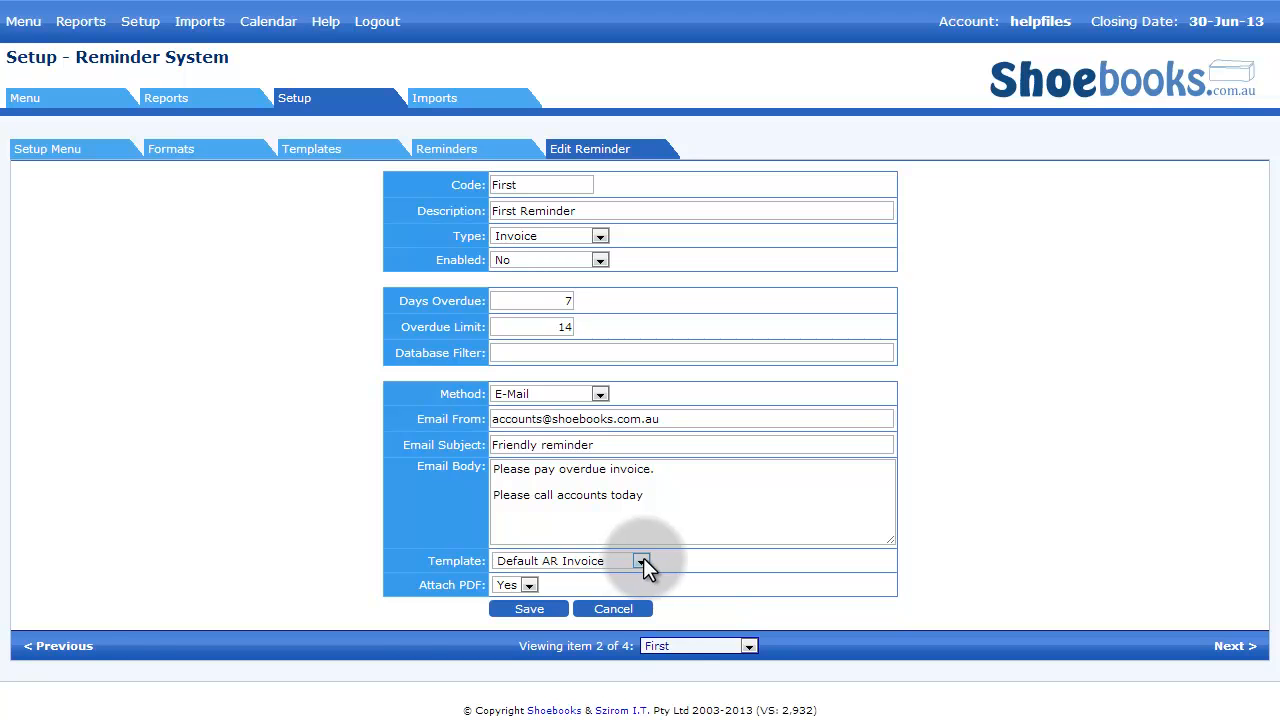
pyautogui.click(639, 562)
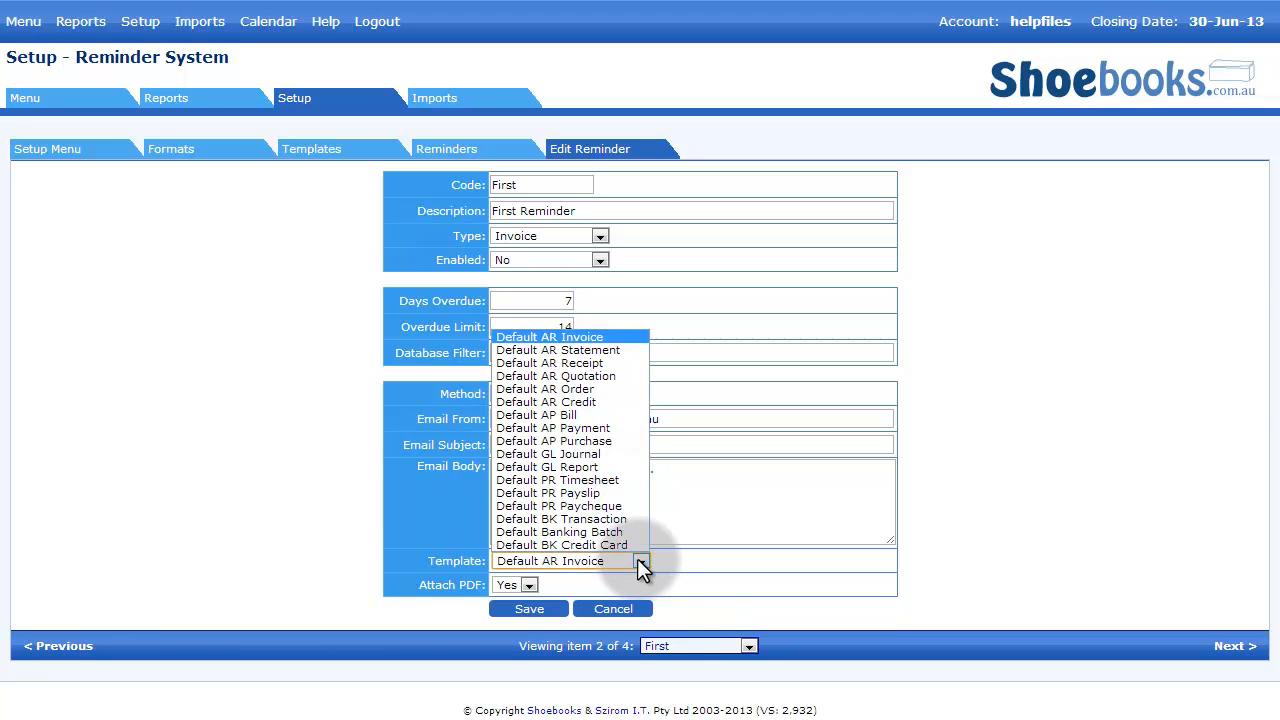
pyautogui.click(638, 562)
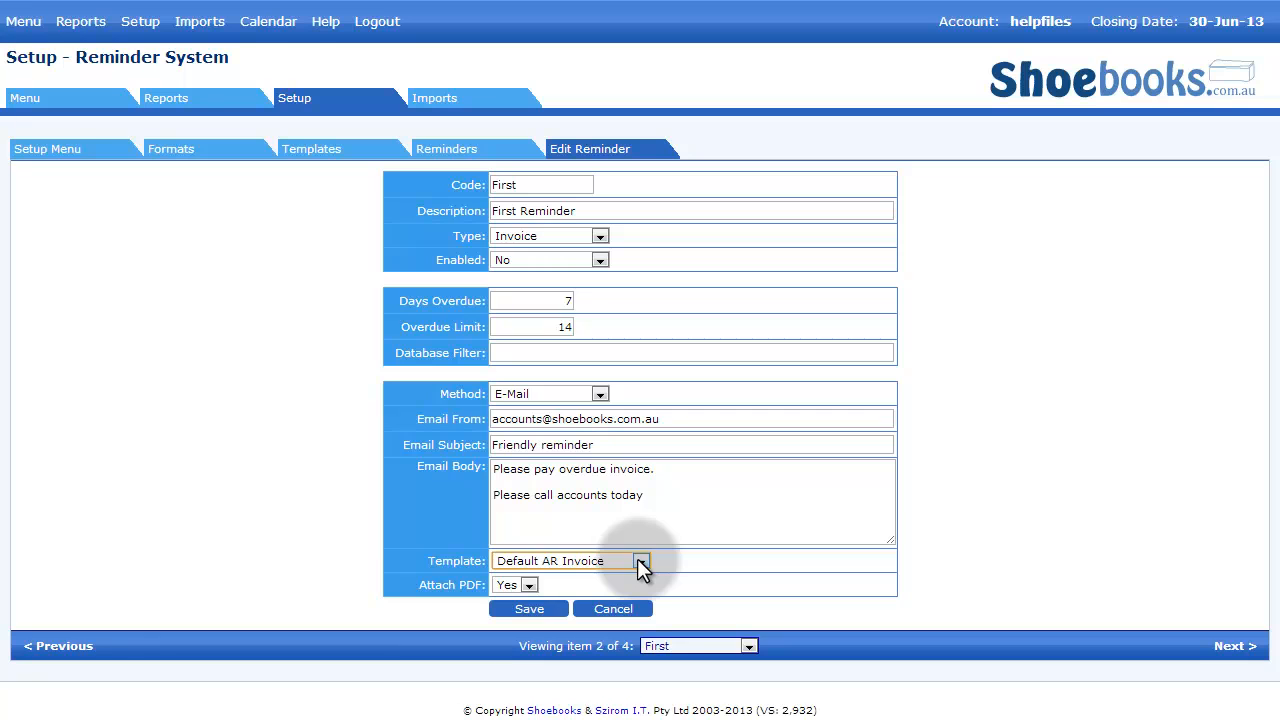
pyautogui.click(529, 586)
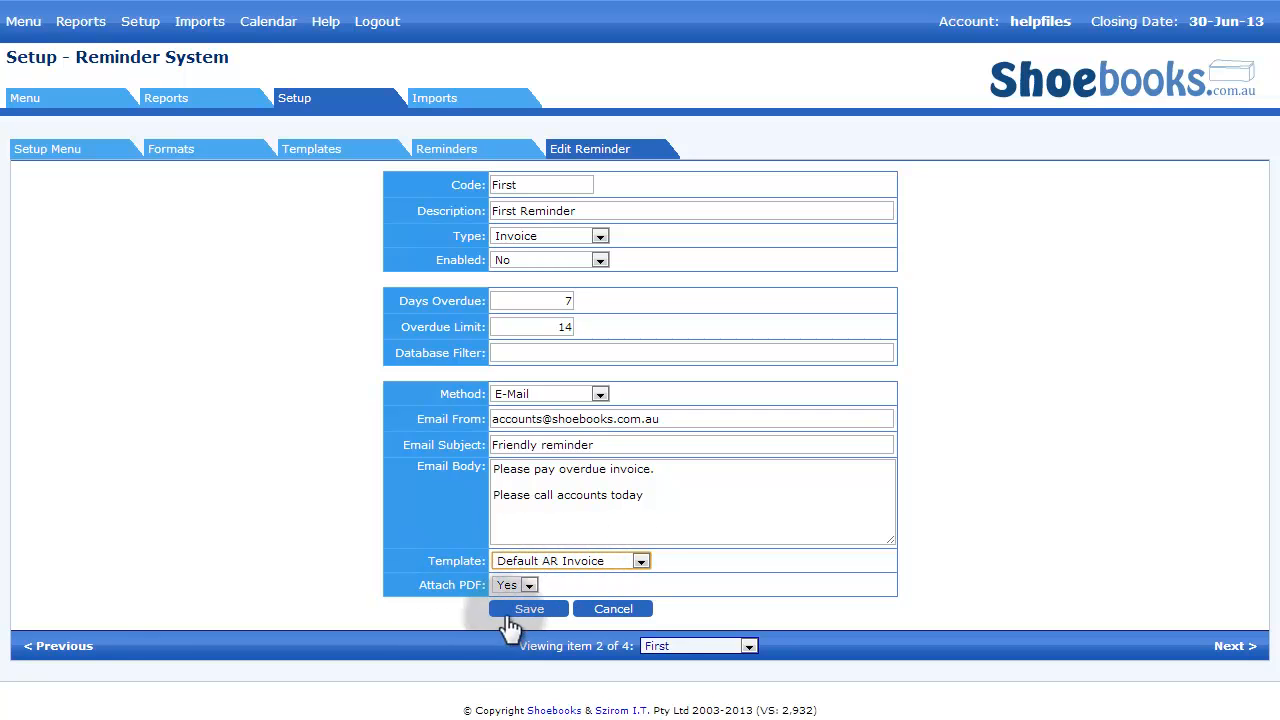
pyautogui.click(530, 609)
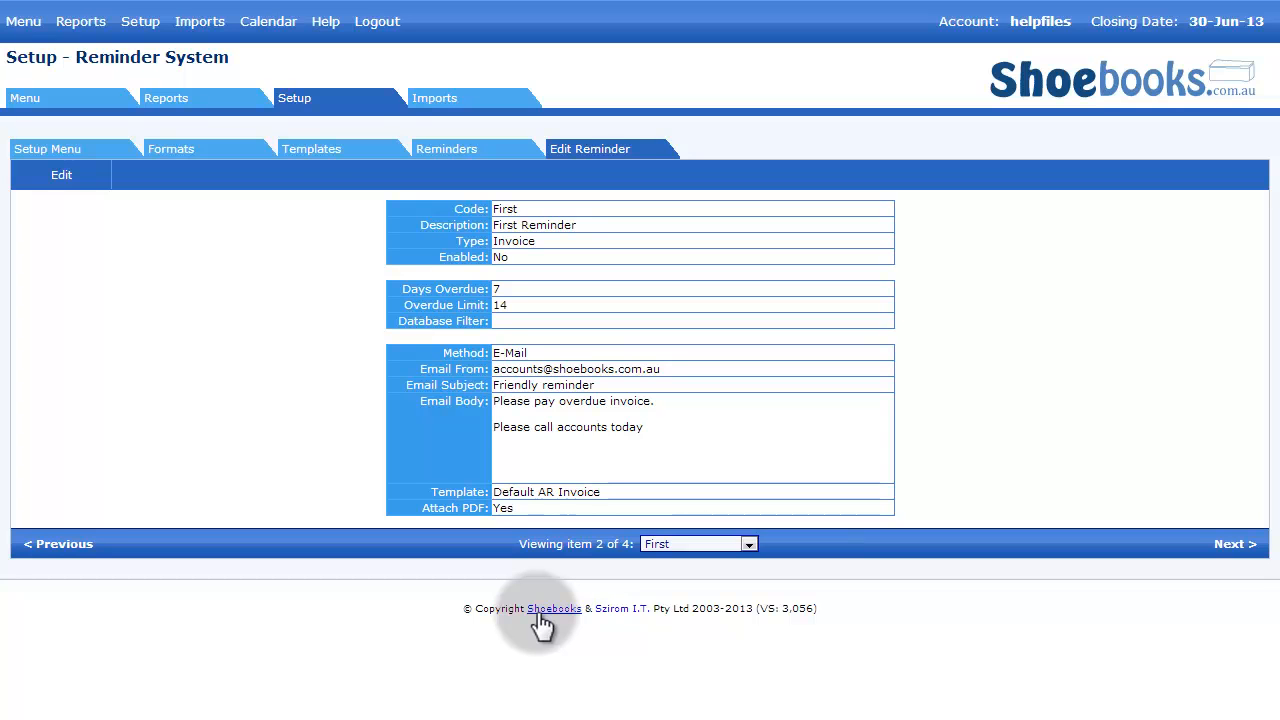
# Open the help page about the Edit Reminder screen.
pyautogui.click(328, 26)
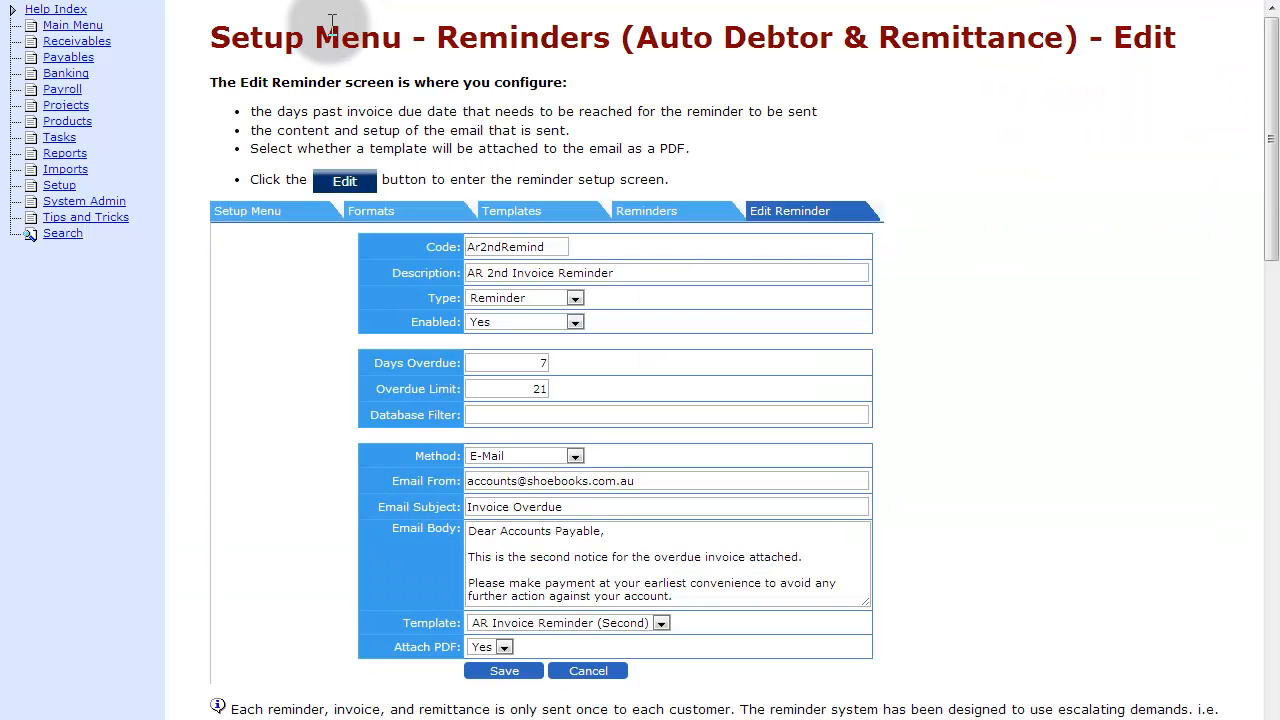